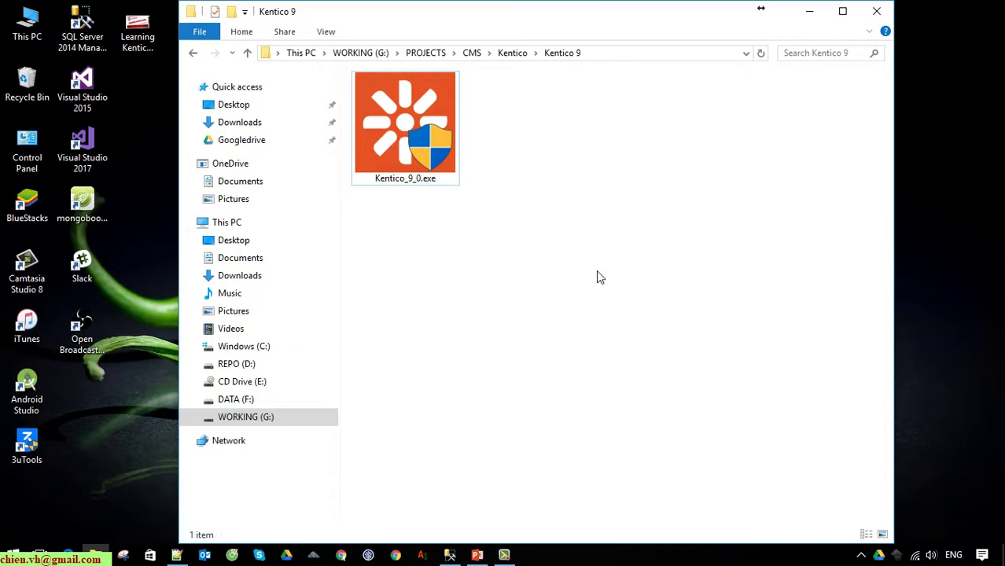
# Launch the Kentico_9_0.exe installer from File Explorer, then minimize Explorer
pyautogui.moveTo(642, 22); pyautogui.dragTo(578, 123)
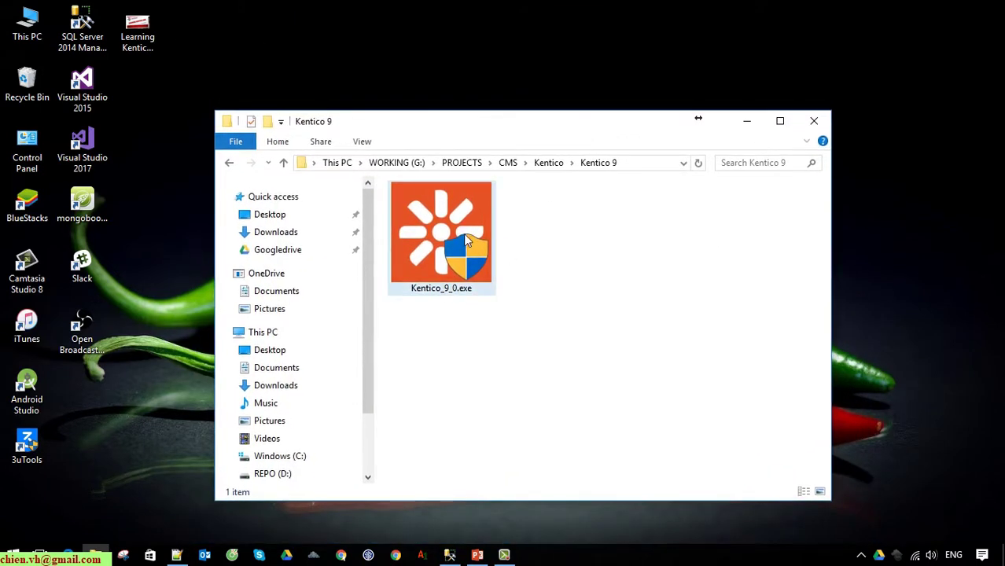
pyautogui.doubleClick(466, 241)
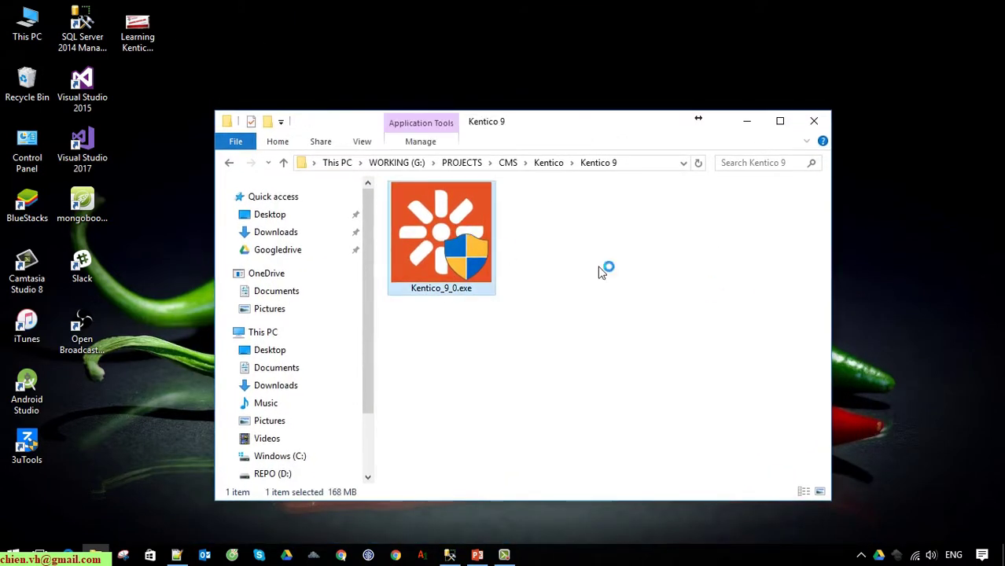
pyautogui.click(746, 121)
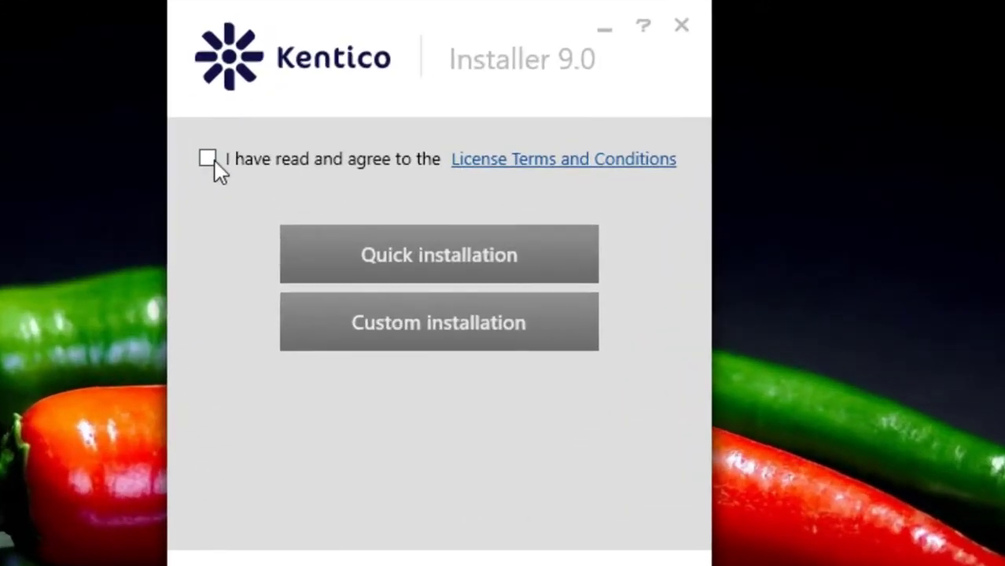
# Accept the License Terms and Conditions and choose a Custom installation
pyautogui.click(214, 160)
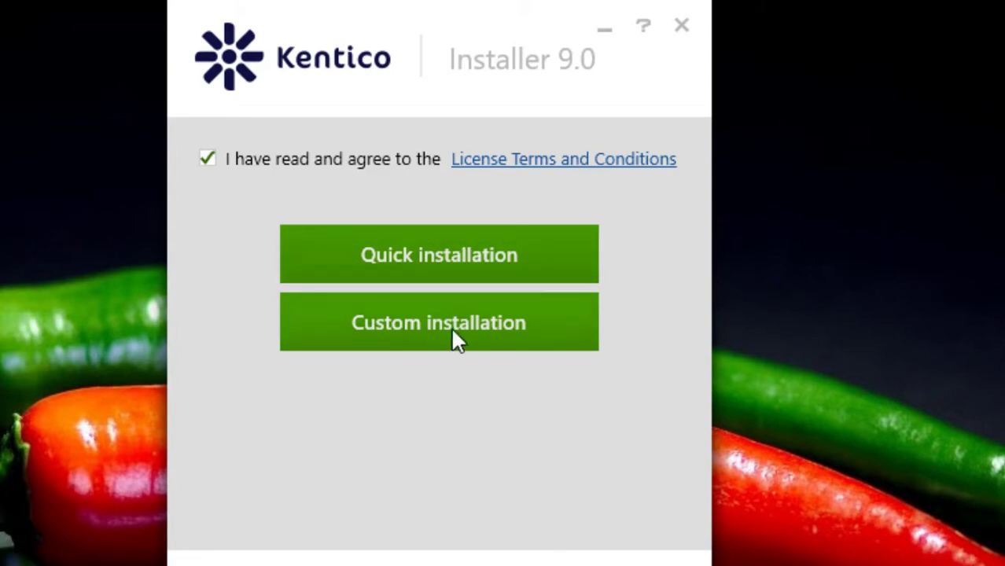
pyautogui.click(542, 257)
pyautogui.click(396, 330)
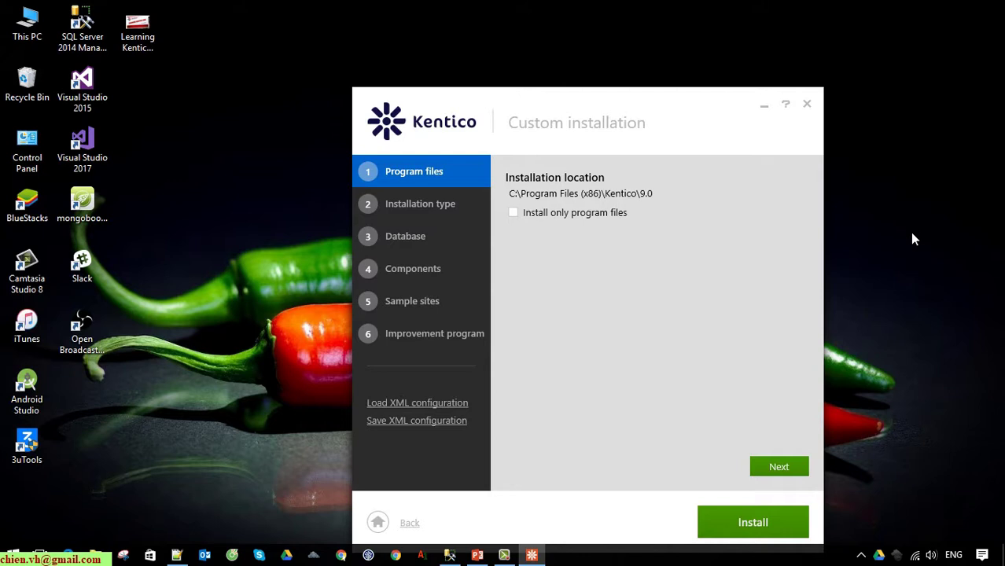
# Move the installer window left and go to the Installation type step
pyautogui.moveTo(596, 103); pyautogui.dragTo(456, 102)
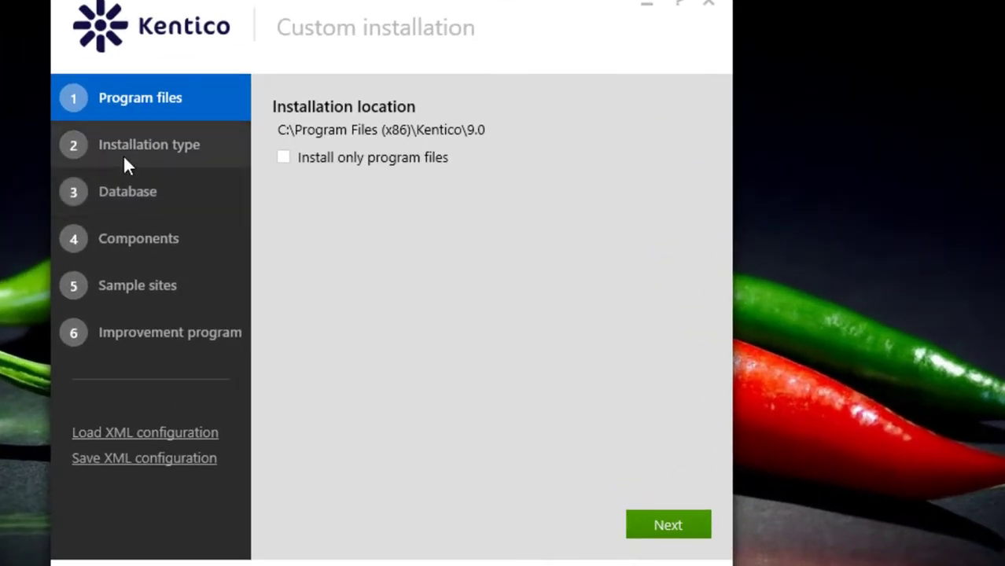
pyautogui.click(144, 155)
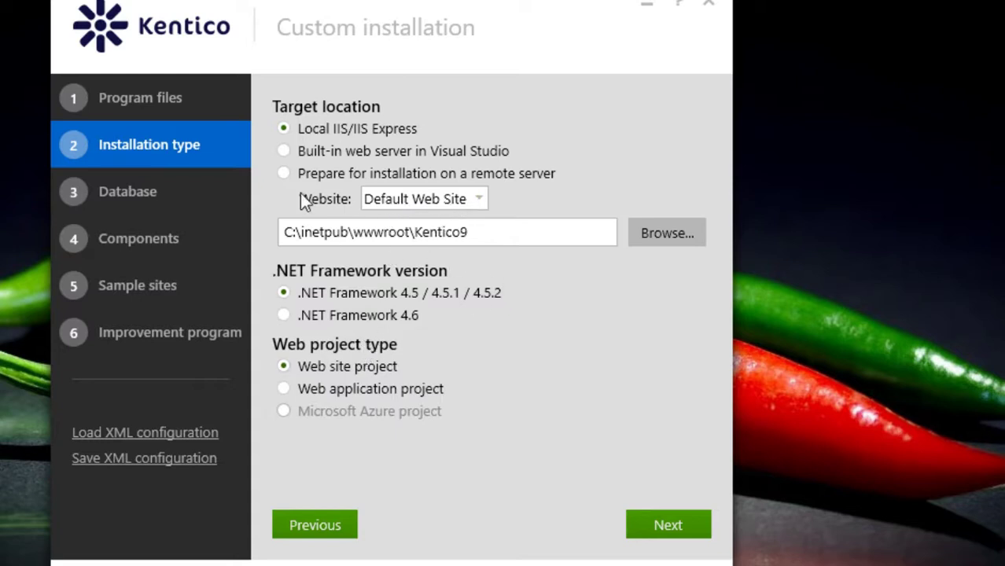
pyautogui.moveTo(371, 134)
# Set the web project target folder to D:\Training Online\Kentico\SourceCode
pyautogui.click(656, 233)
pyautogui.moveTo(460, 98); pyautogui.dragTo(642, 12)
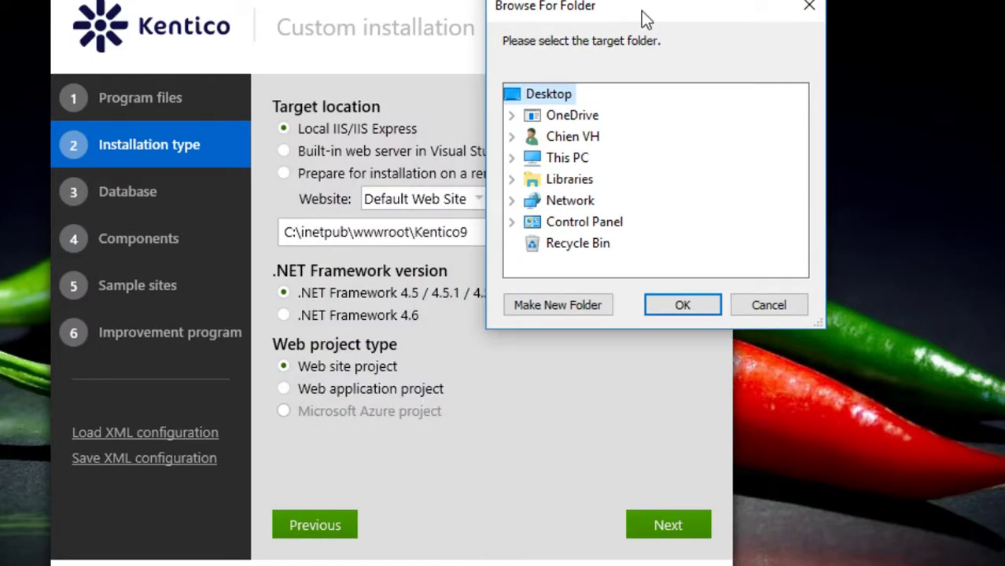
pyautogui.click(511, 137)
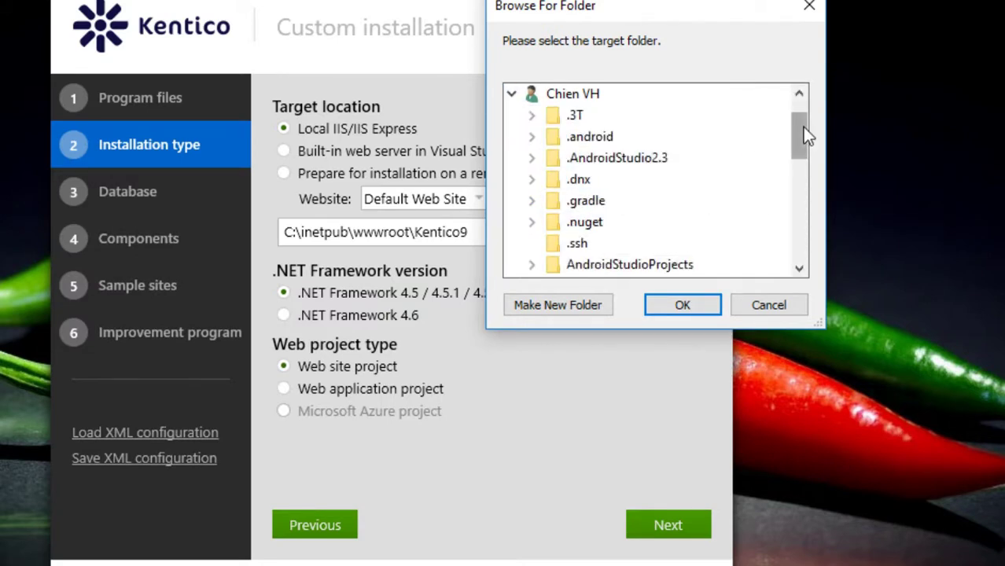
pyautogui.moveTo(802, 127); pyautogui.dragTo(803, 242)
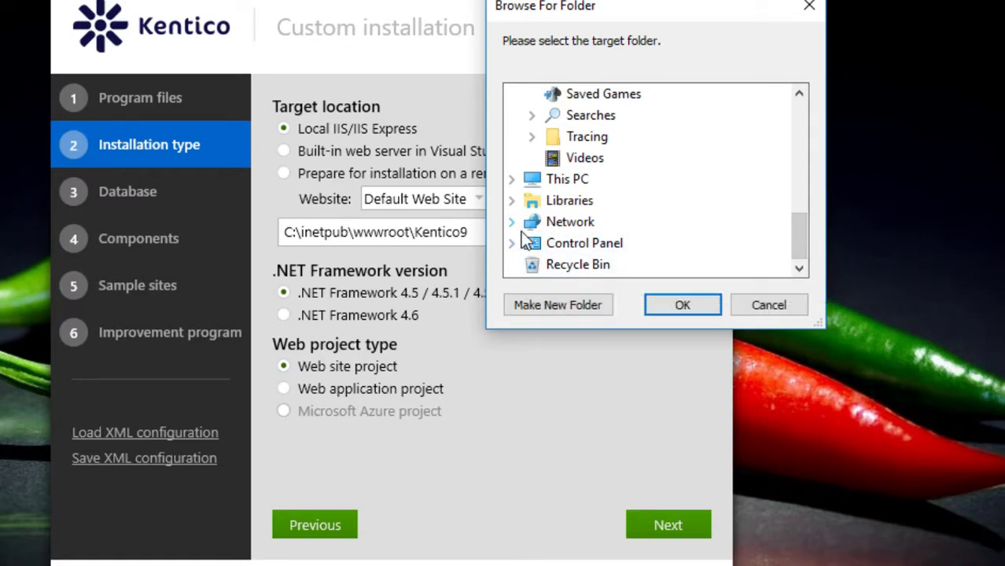
pyautogui.click(510, 179)
pyautogui.scroll(-2, 699, 244)
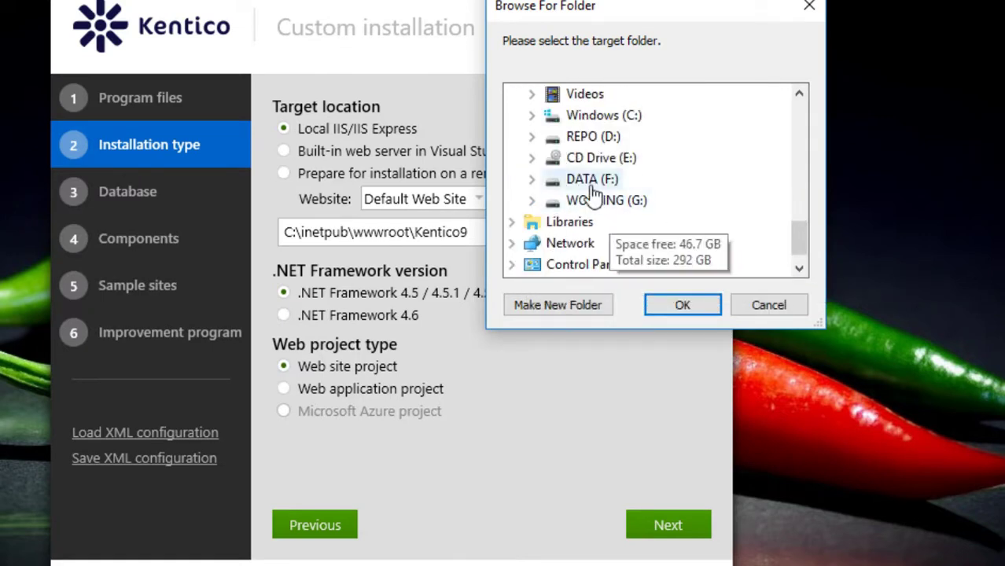
pyautogui.click(532, 137)
pyautogui.scroll(-1, 554, 185)
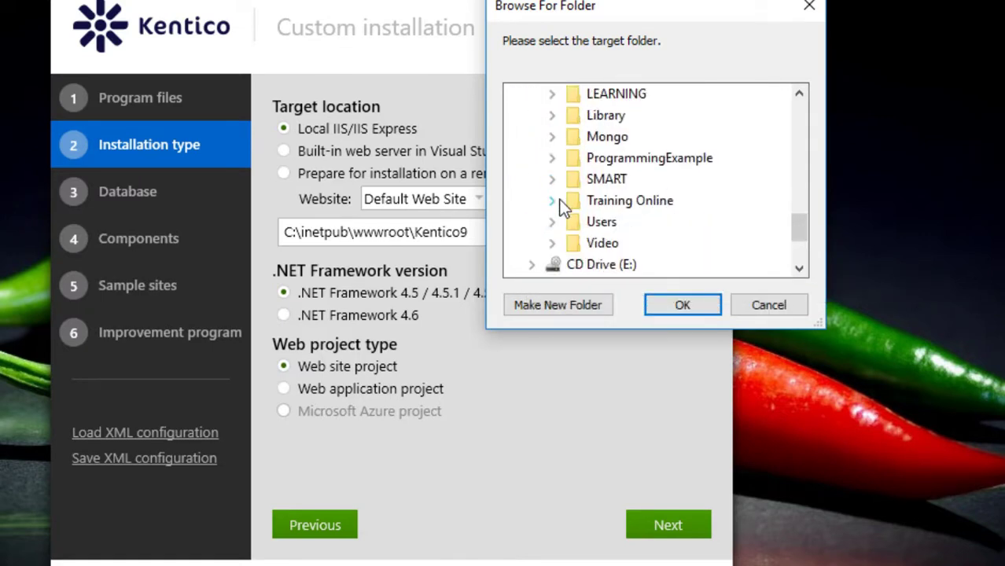
pyautogui.click(558, 201)
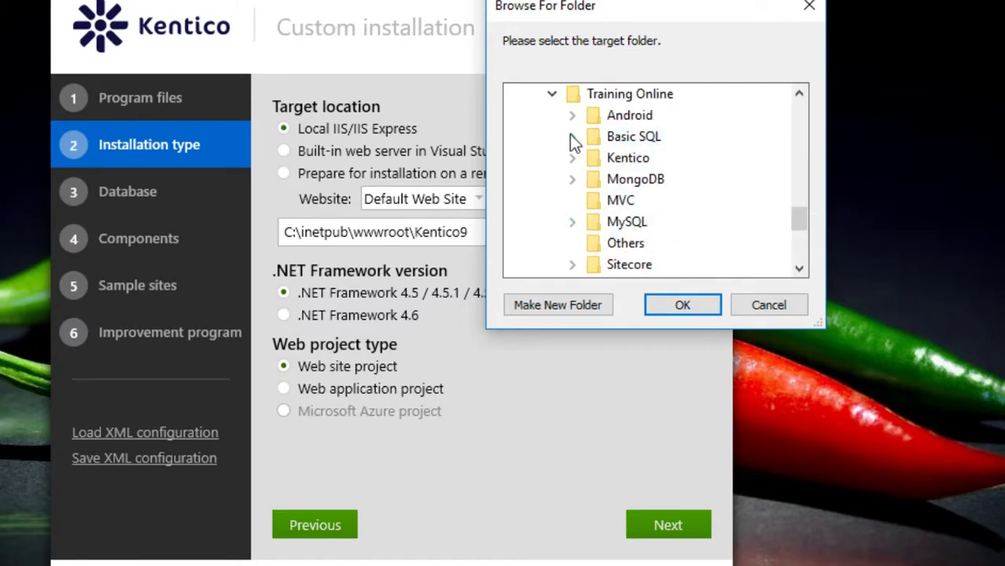
pyautogui.click(571, 158)
pyautogui.click(660, 179)
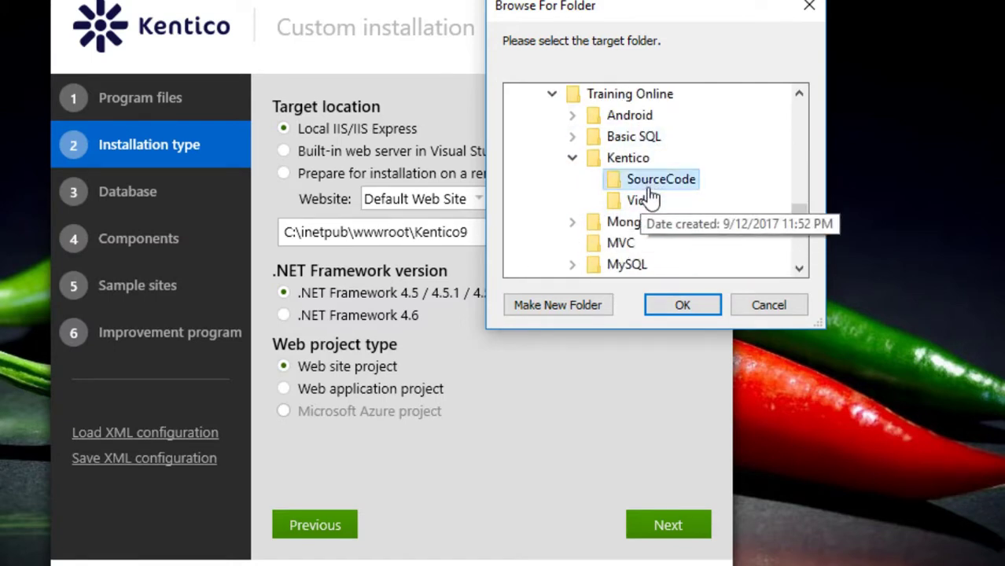
pyautogui.click(683, 307)
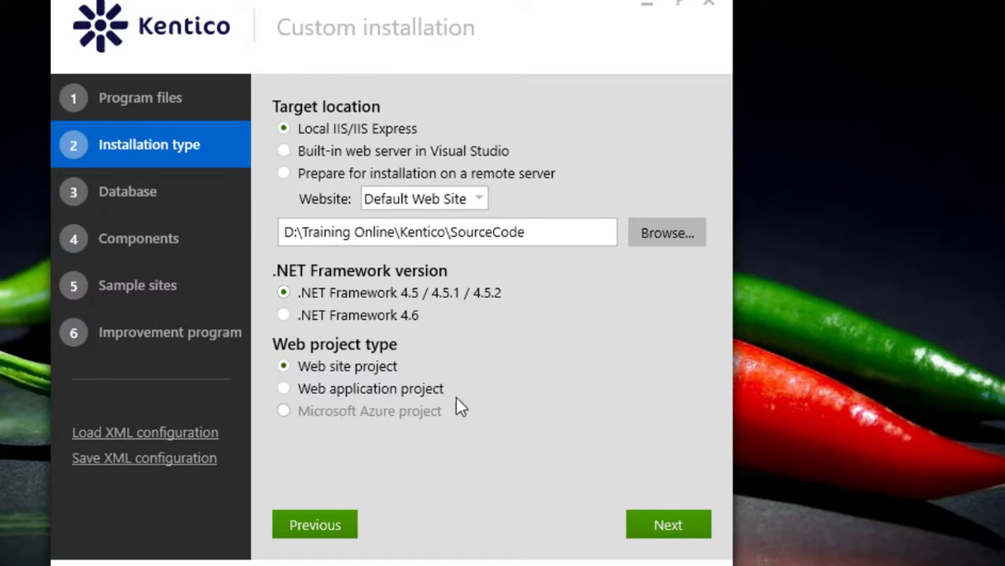
# Make the project a Web application project and move on to Database
pyautogui.moveTo(413, 391)
pyautogui.click(284, 389)
pyautogui.click(124, 196)
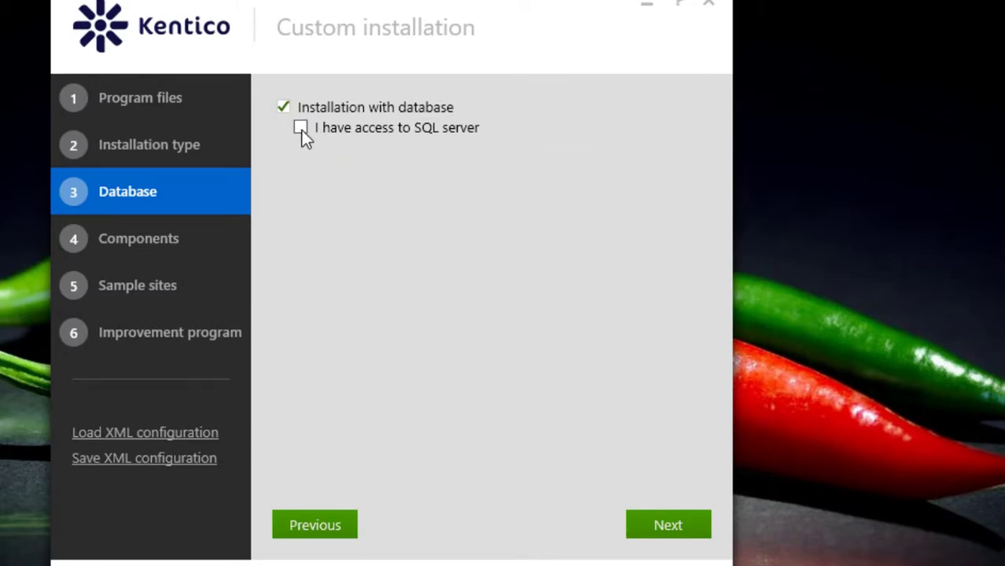
# Enable 'I have access to SQL server' on the Database step
pyautogui.moveTo(305, 137)
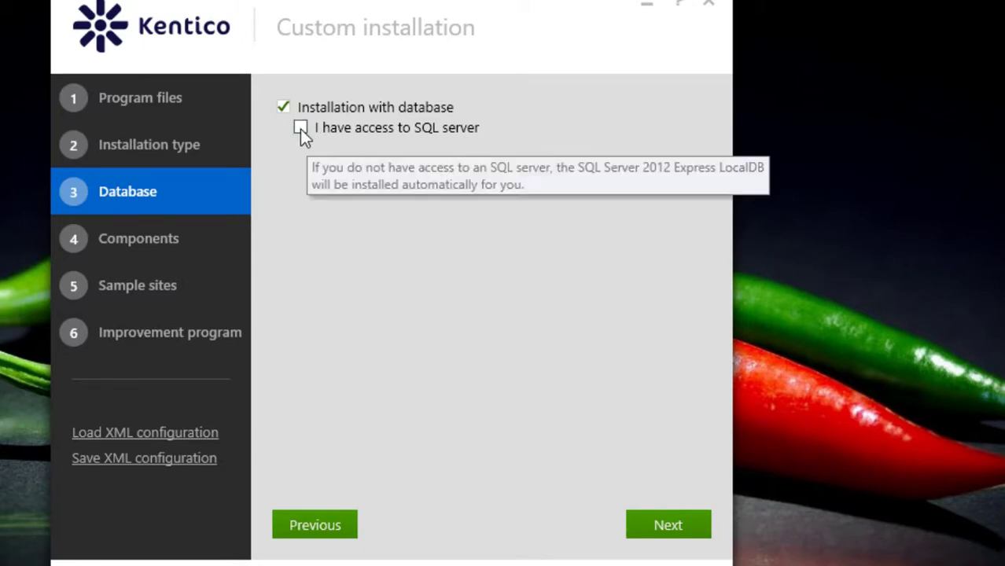
pyautogui.click(300, 128)
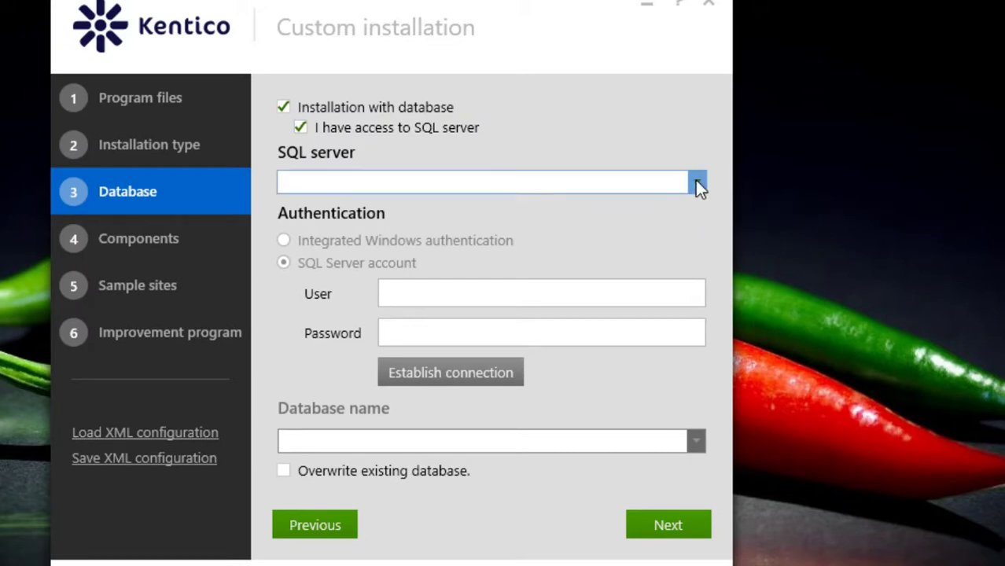
pyautogui.click(697, 182)
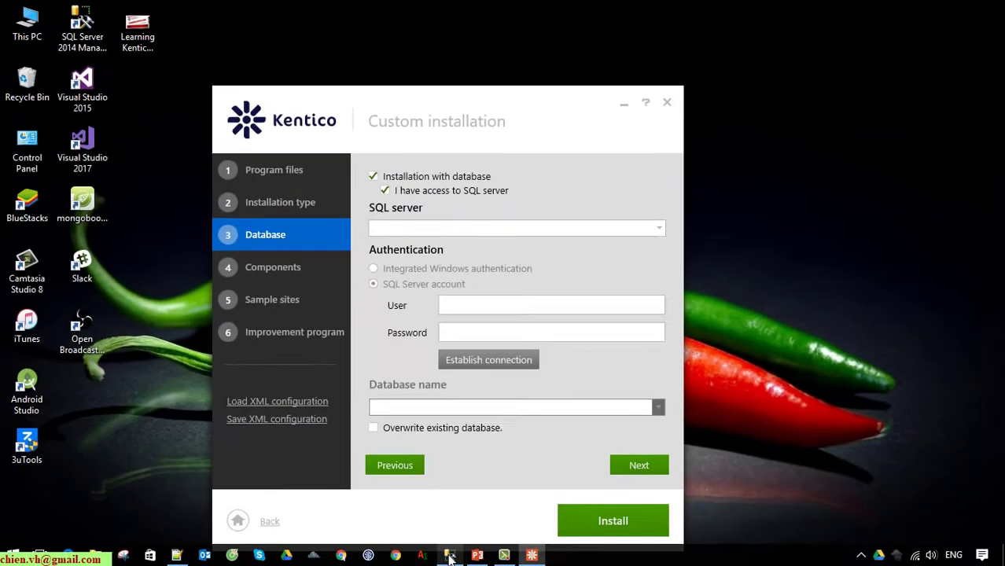
# Look up the server name in Management Studio's Connect to Server dialog, then minimize it
pyautogui.click(450, 555)
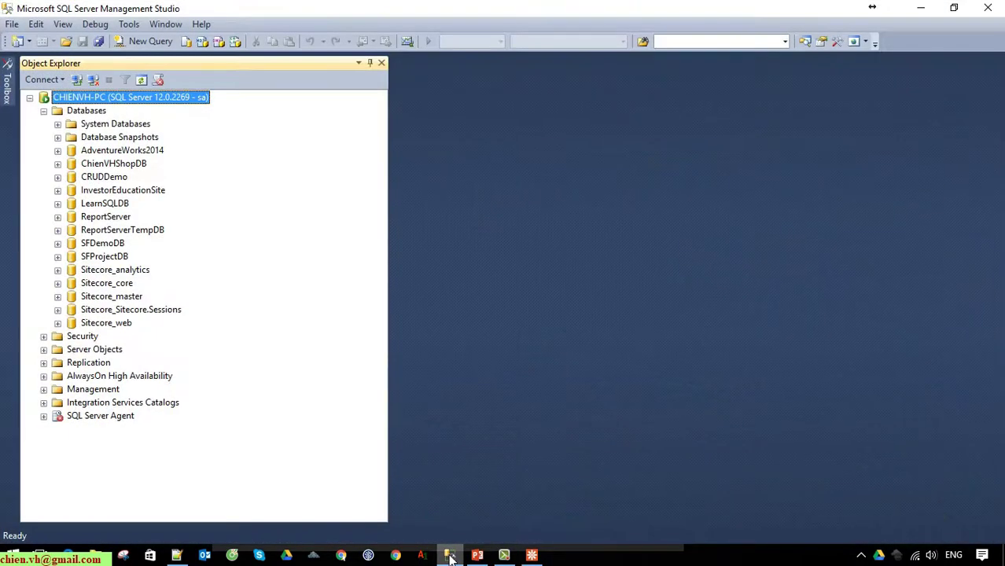
pyautogui.click(76, 79)
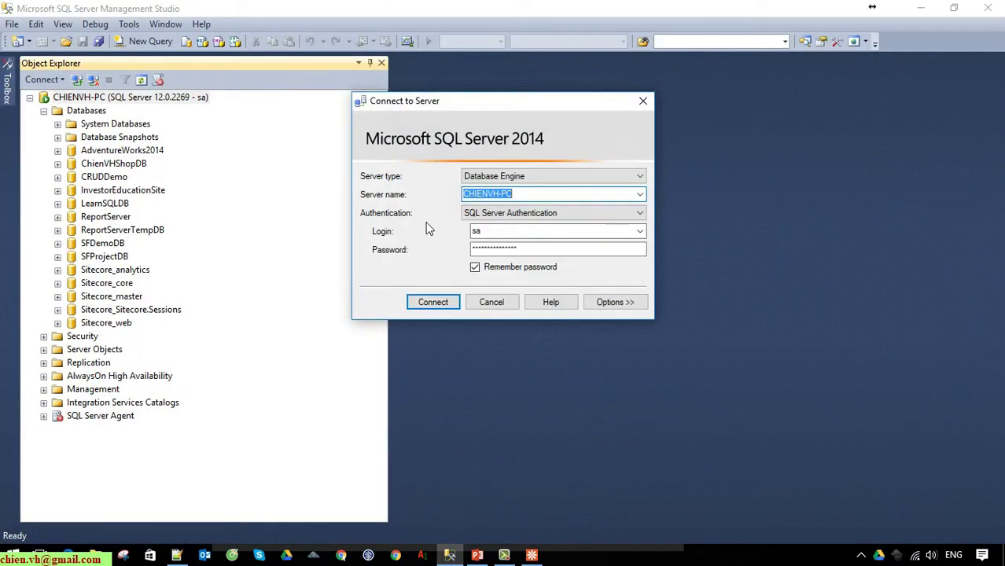
pyautogui.click(557, 196)
pyautogui.doubleClick(580, 197)
pyautogui.click(643, 100)
pyautogui.click(918, 8)
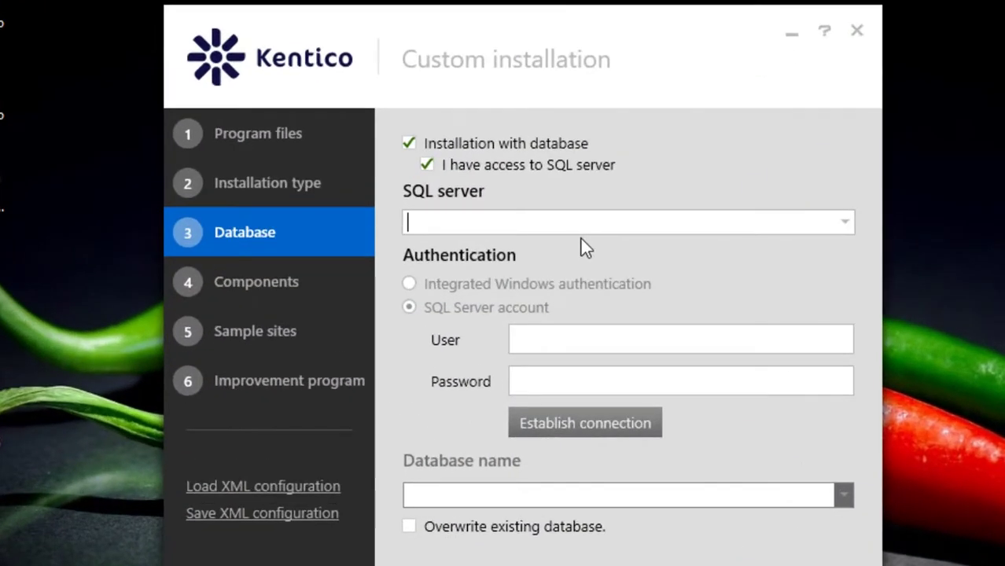
# Connect to the local SQL server using the sa SQL Server login and its password
pyautogui.write('chie')
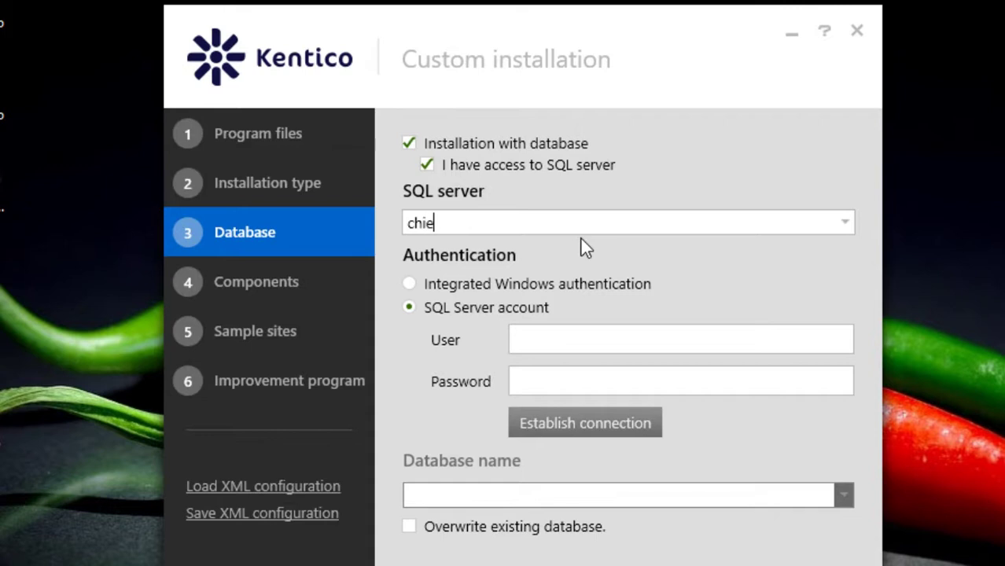
pyautogui.write('nvh-p')
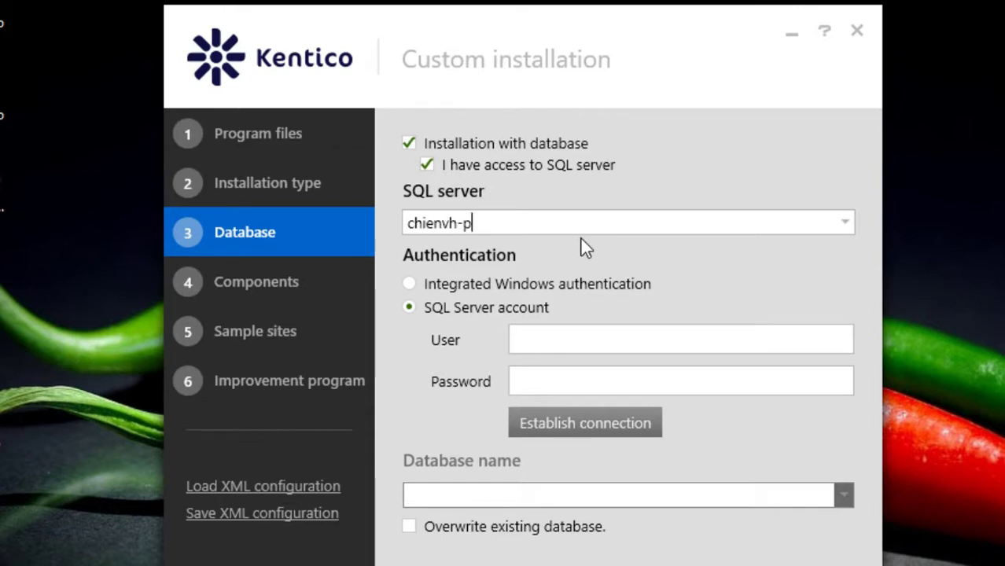
pyautogui.write('c')
pyautogui.click(593, 346)
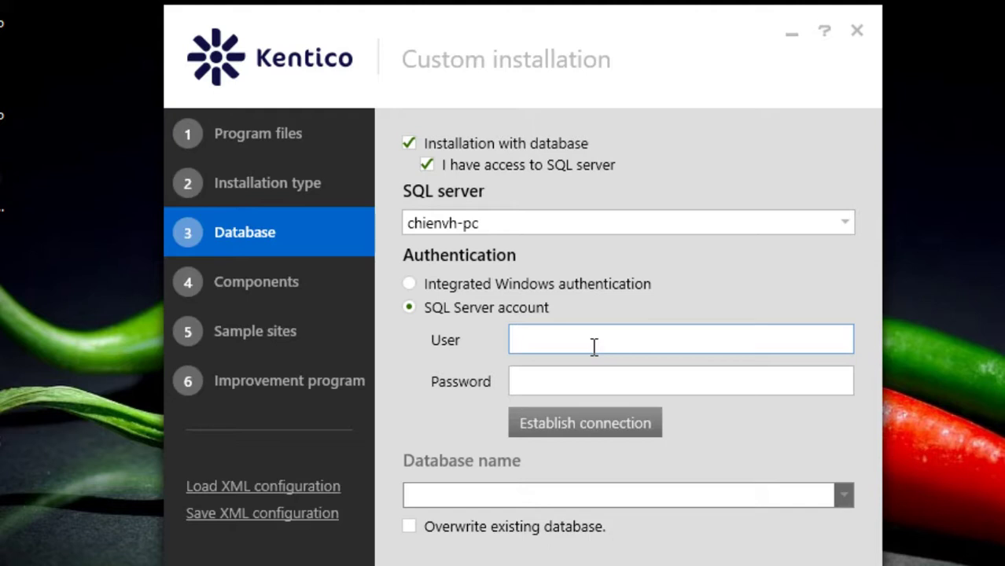
pyautogui.write('sa')
pyautogui.press('Tab')
pyautogui.write('1')
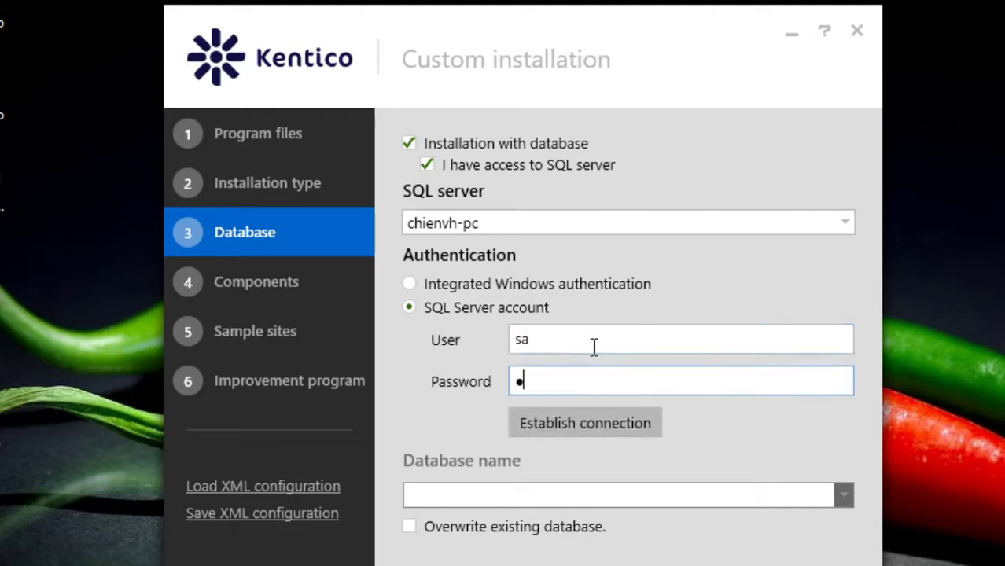
pyautogui.write('2345678')
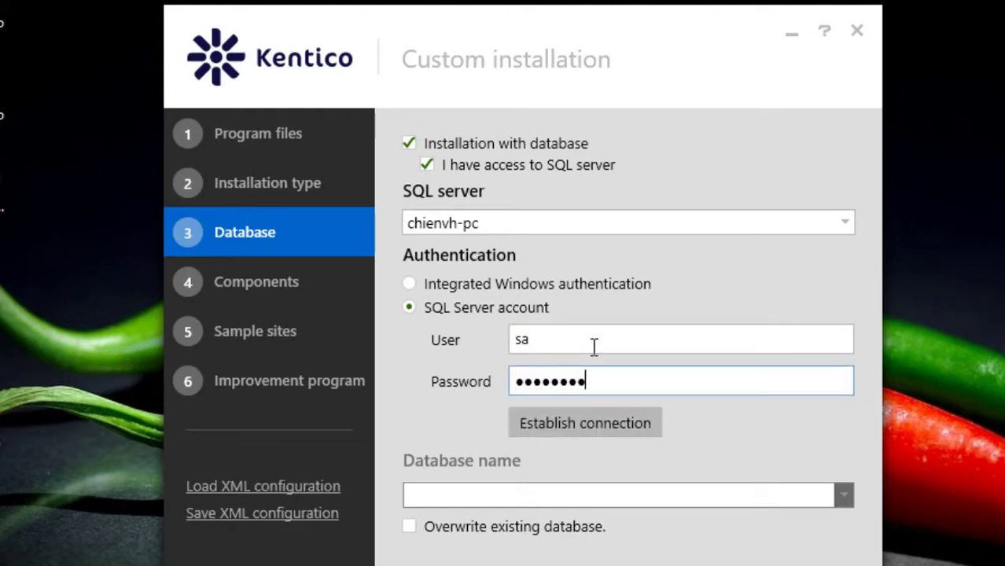
pyautogui.write('9')
pyautogui.click(613, 434)
pyautogui.click(614, 421)
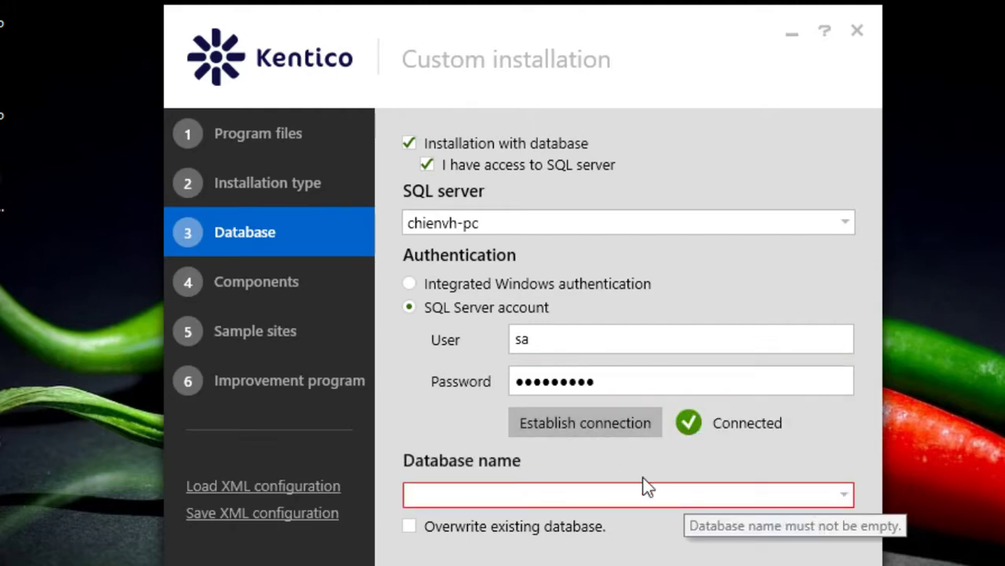
# Browse the server's existing databases list without selecting one
pyautogui.click(844, 494)
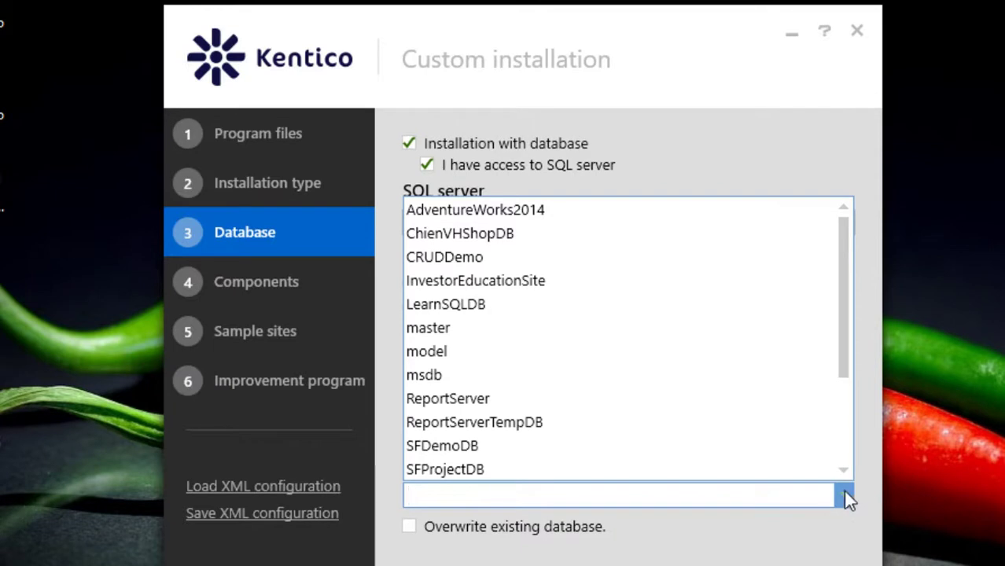
pyautogui.moveTo(841, 291); pyautogui.dragTo(851, 405)
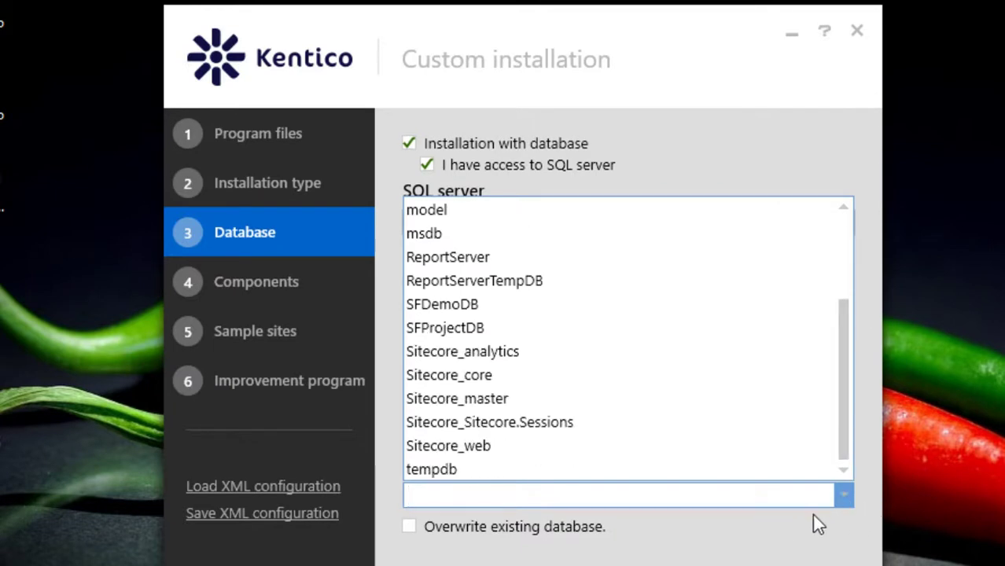
pyautogui.click(844, 494)
pyautogui.click(843, 494)
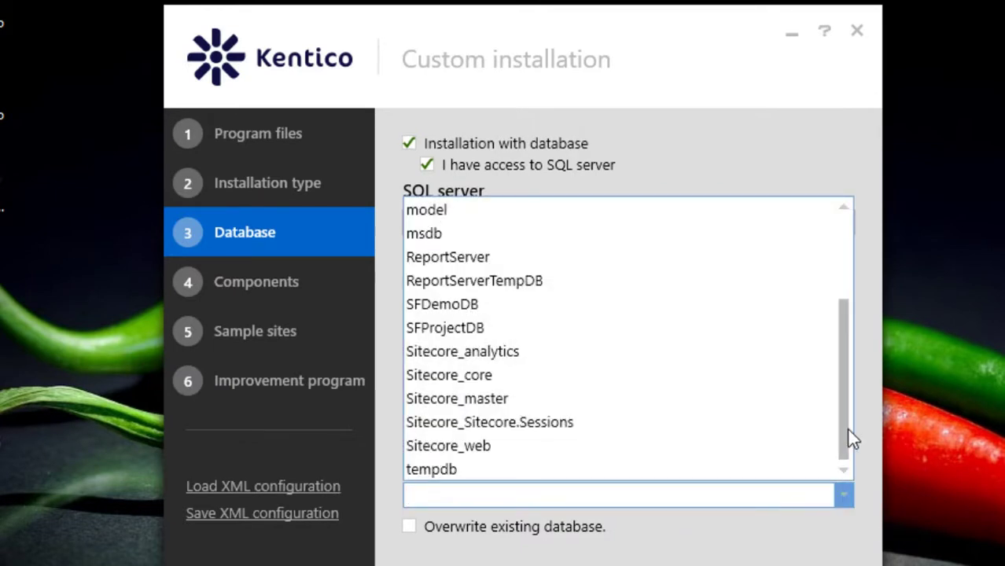
pyautogui.moveTo(852, 438); pyautogui.dragTo(847, 317)
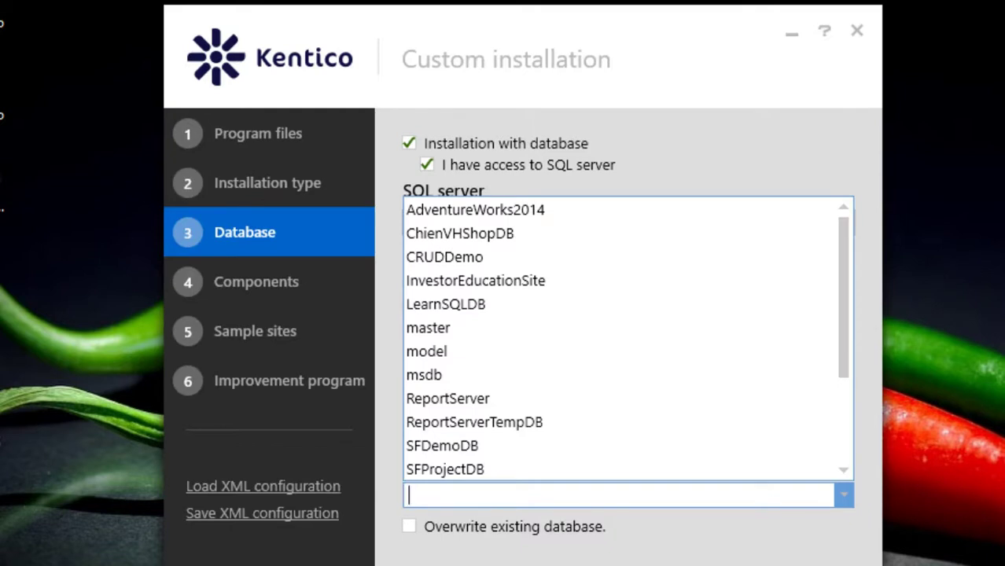
pyautogui.click(992, 211)
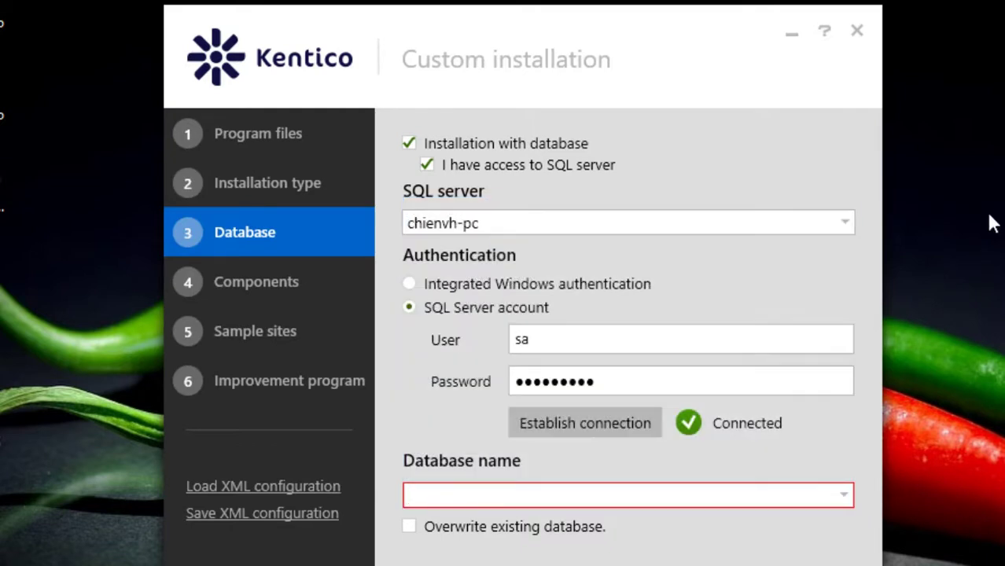
# Name the new database Kenkico9_DB and allow overwriting an existing database
pyautogui.click(460, 498)
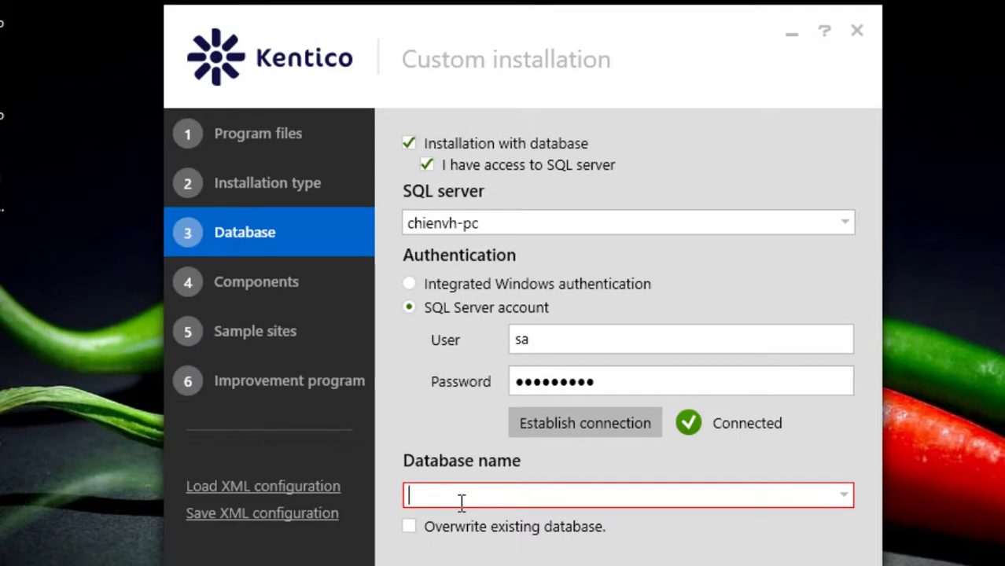
pyautogui.write('Ken')
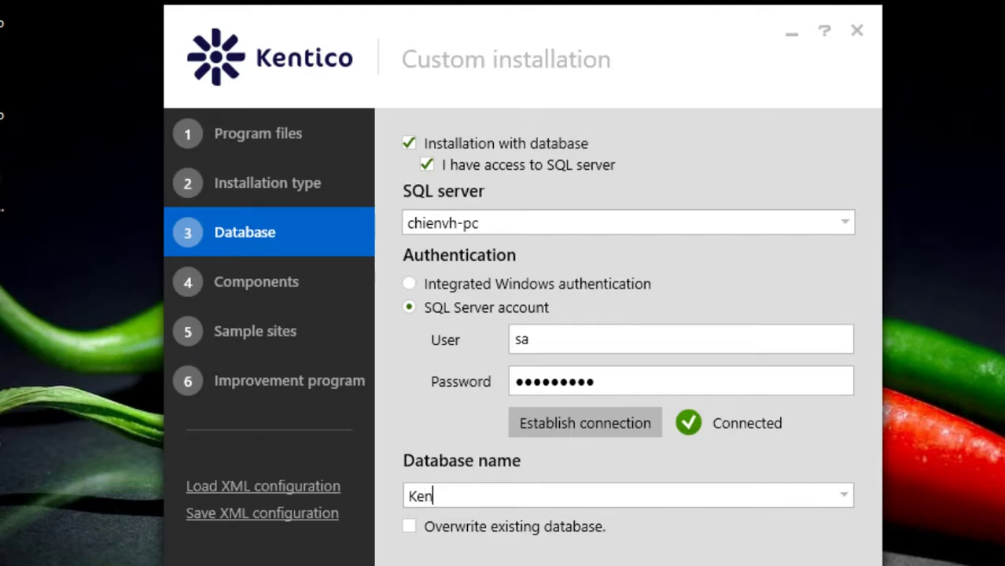
pyautogui.write('kico9_DB')
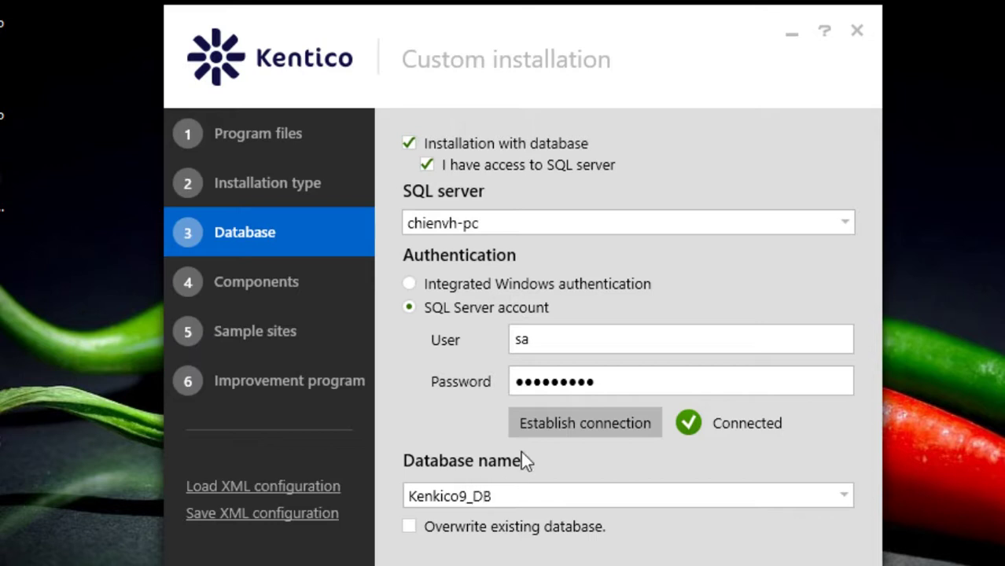
pyautogui.click(409, 526)
pyautogui.click(256, 283)
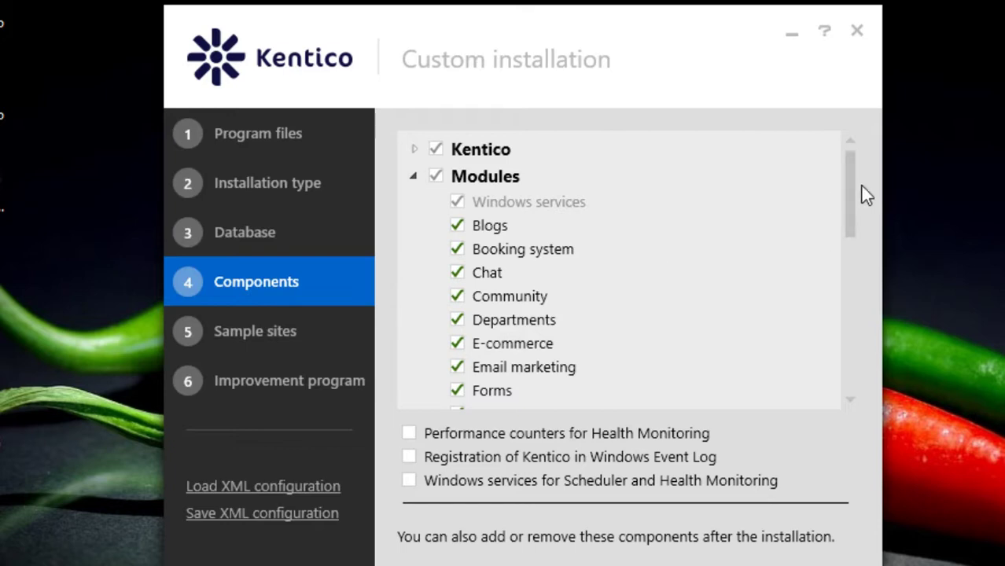
pyautogui.moveTo(855, 184); pyautogui.dragTo(875, 141)
# On the Sample sites step, select MVC Blank Site for installation
pyautogui.click(252, 335)
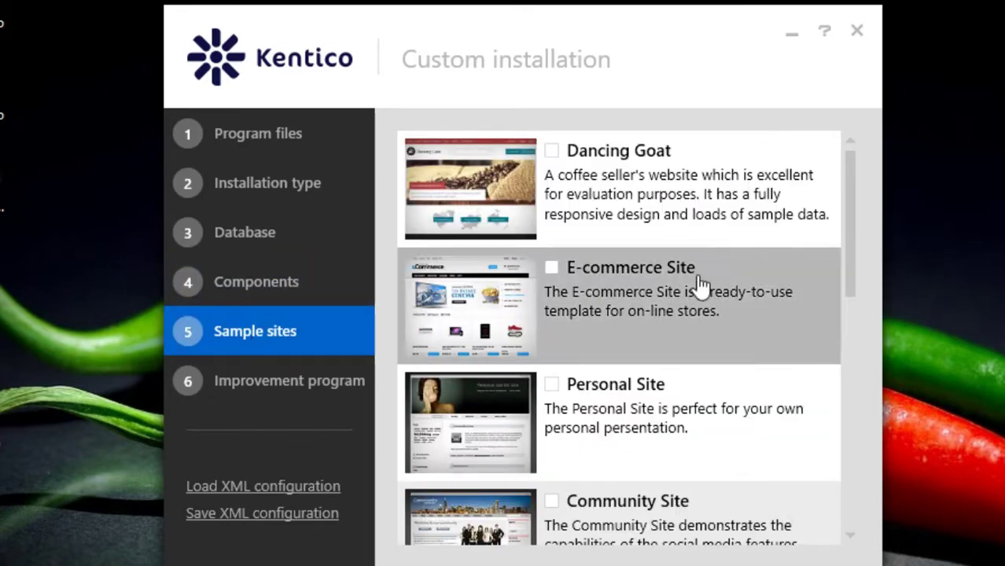
pyautogui.moveTo(850, 200); pyautogui.dragTo(857, 171)
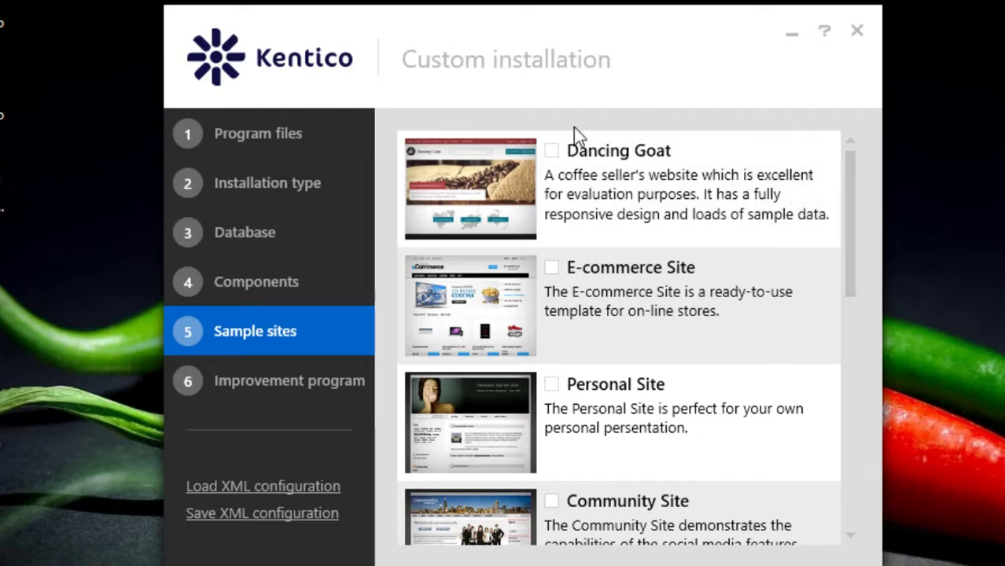
pyautogui.scroll(-5, 643, 322)
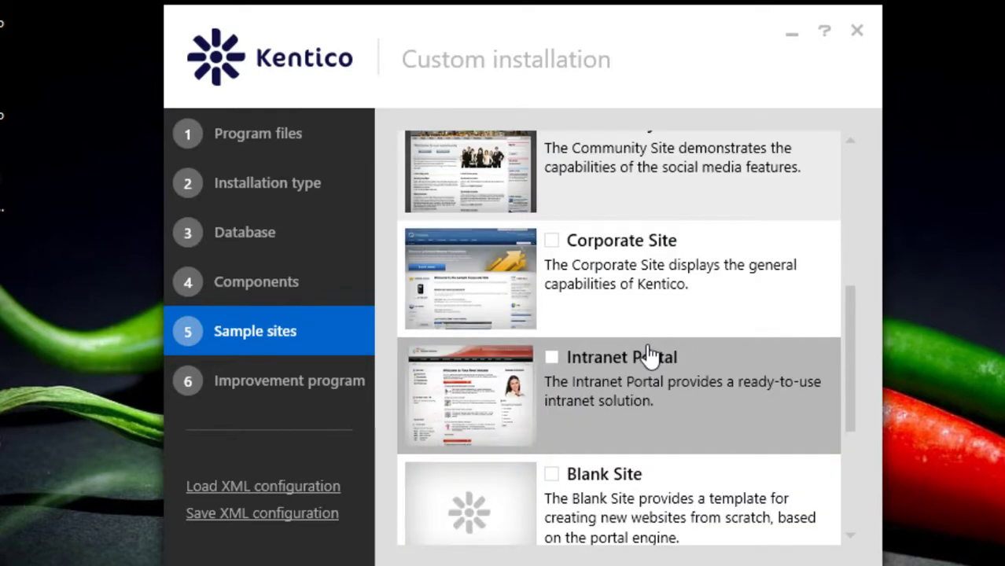
pyautogui.scroll(-2, 676, 357)
pyautogui.scroll(5, 601, 312)
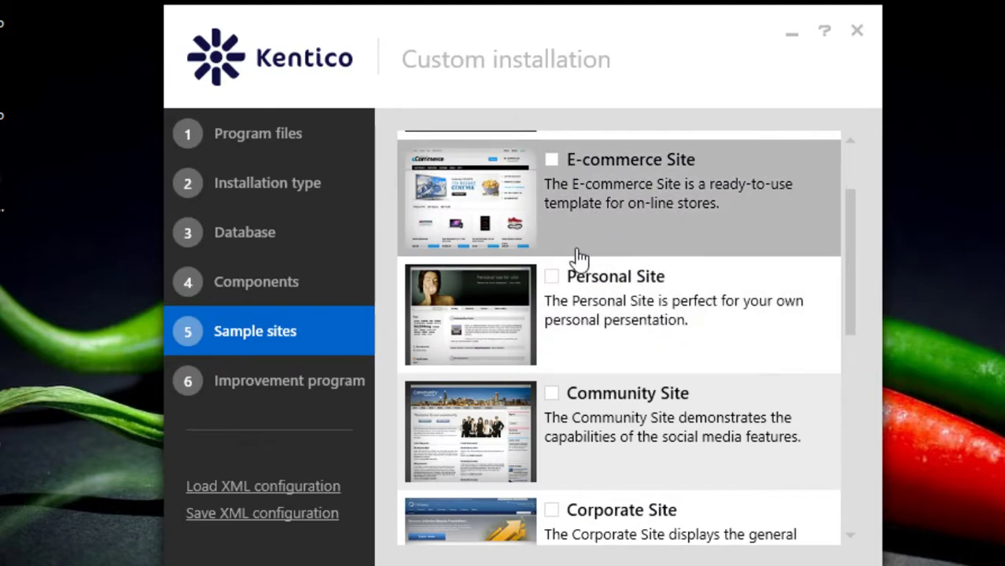
pyautogui.scroll(-4, 577, 258)
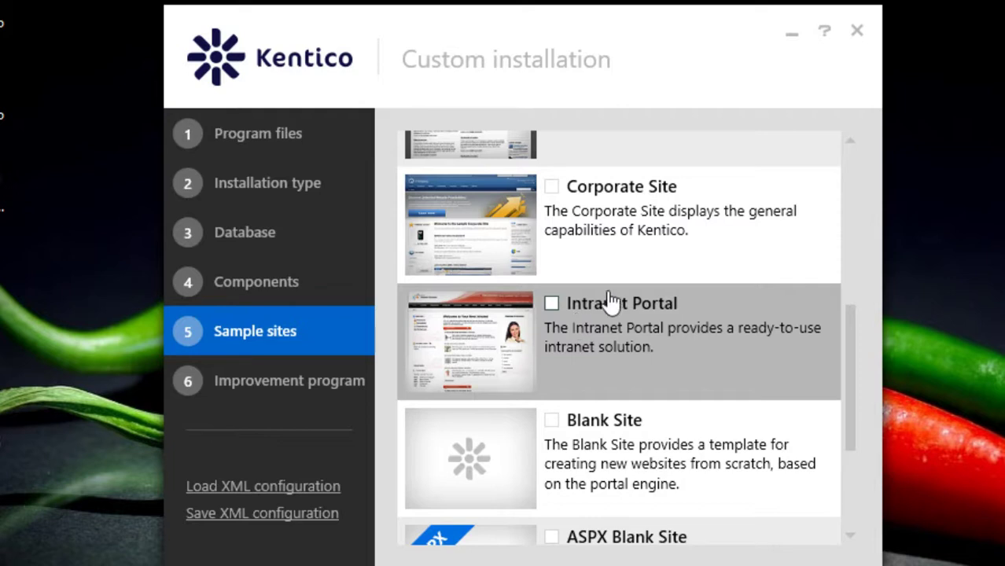
pyautogui.scroll(-3, 594, 299)
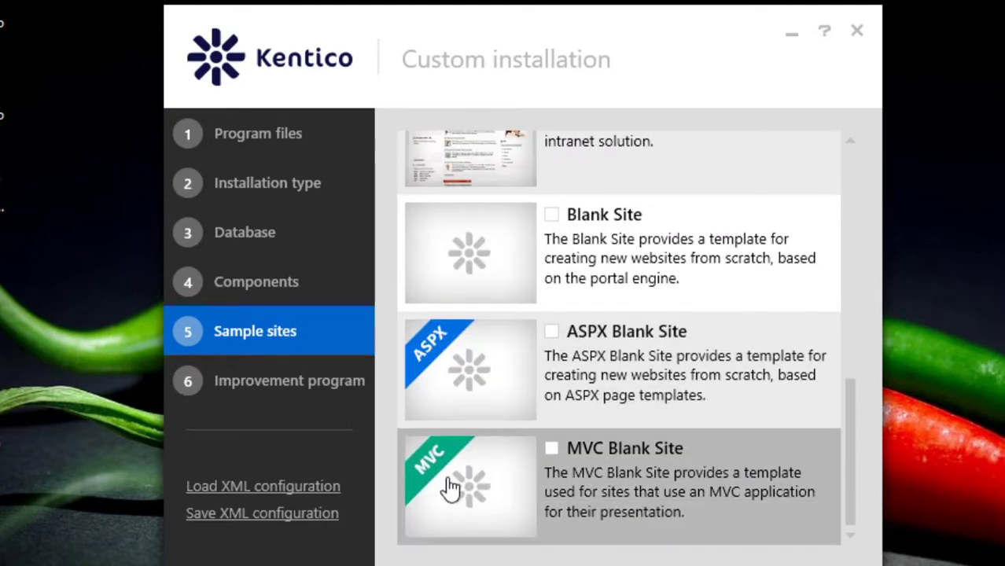
pyautogui.click(551, 448)
pyautogui.moveTo(848, 490); pyautogui.dragTo(850, 558)
# Keep anonymous usage records enabled and start the installation
pyautogui.click(310, 396)
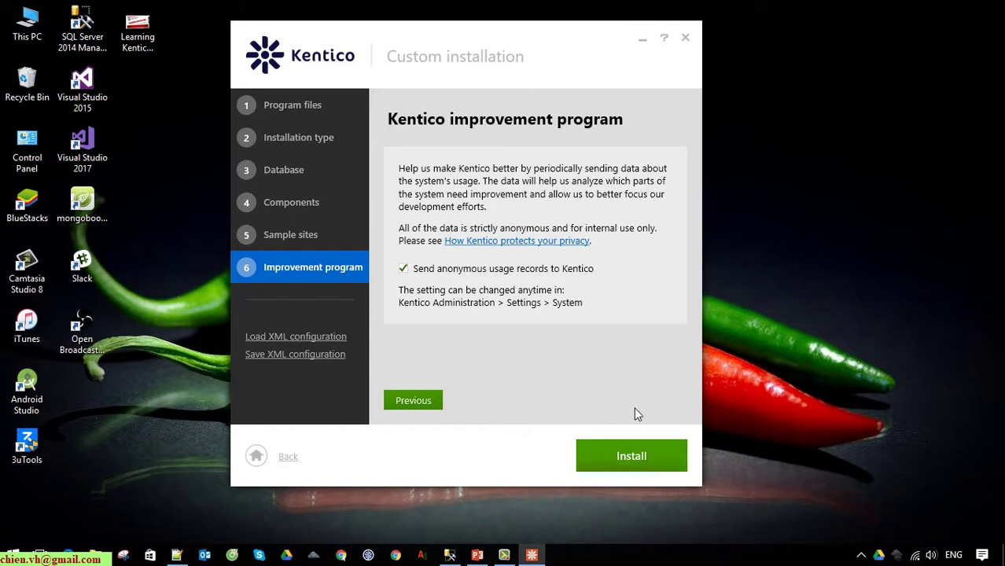
pyautogui.click(645, 454)
pyautogui.moveTo(430, 37); pyautogui.dragTo(509, 86)
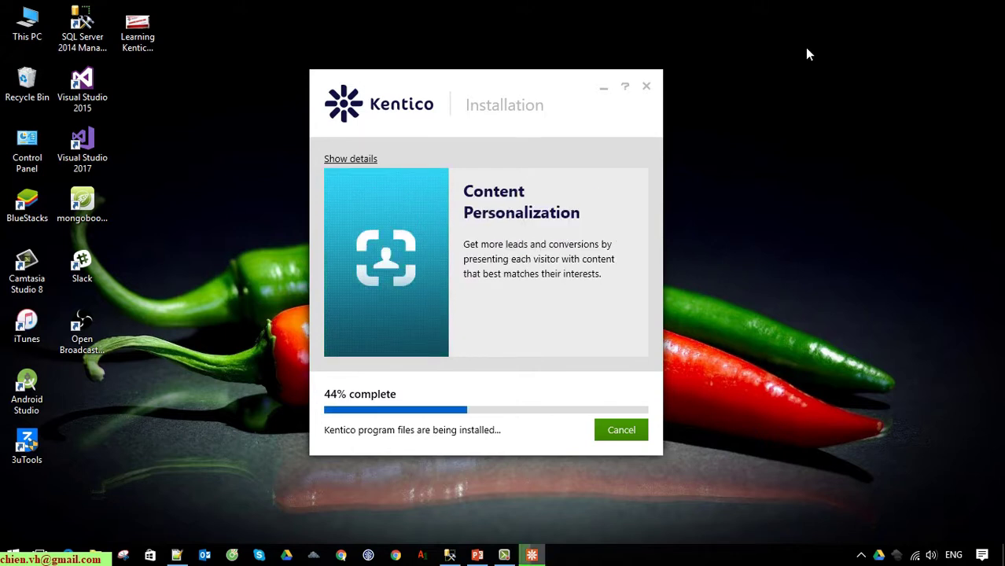
# Review the detailed installation log during the install, then hide it
pyautogui.click(358, 160)
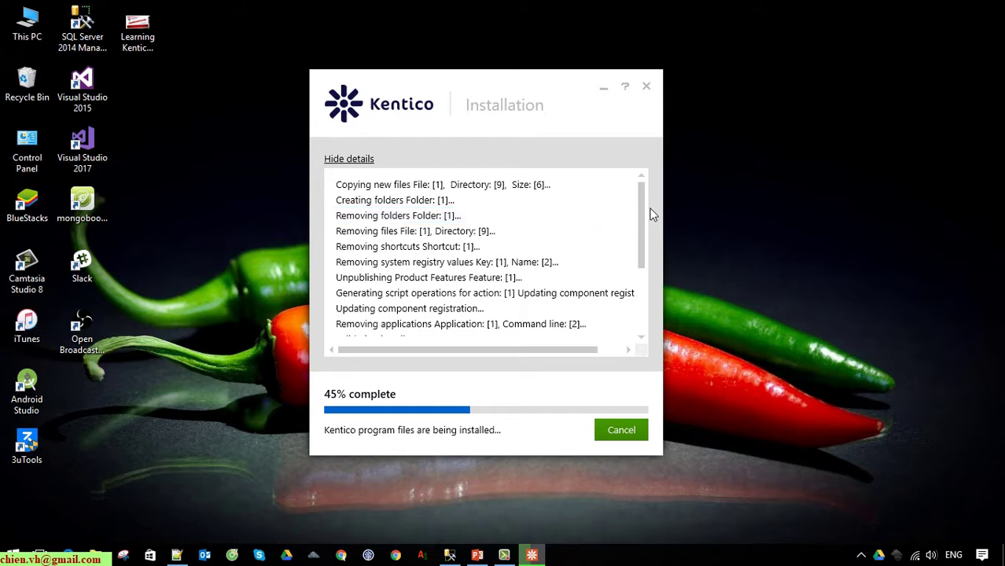
pyautogui.moveTo(641, 206); pyautogui.dragTo(642, 312)
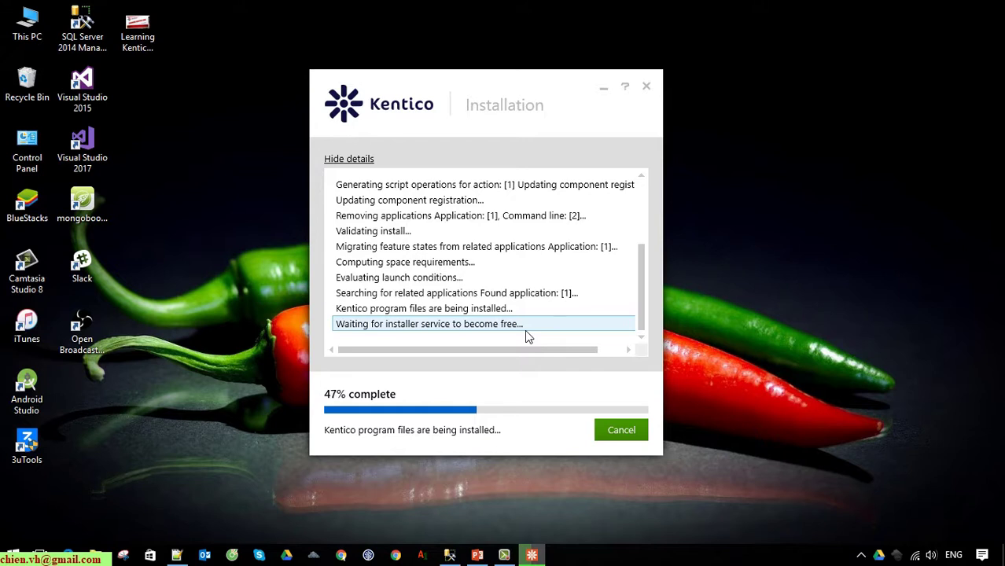
pyautogui.scroll(3, 527, 336)
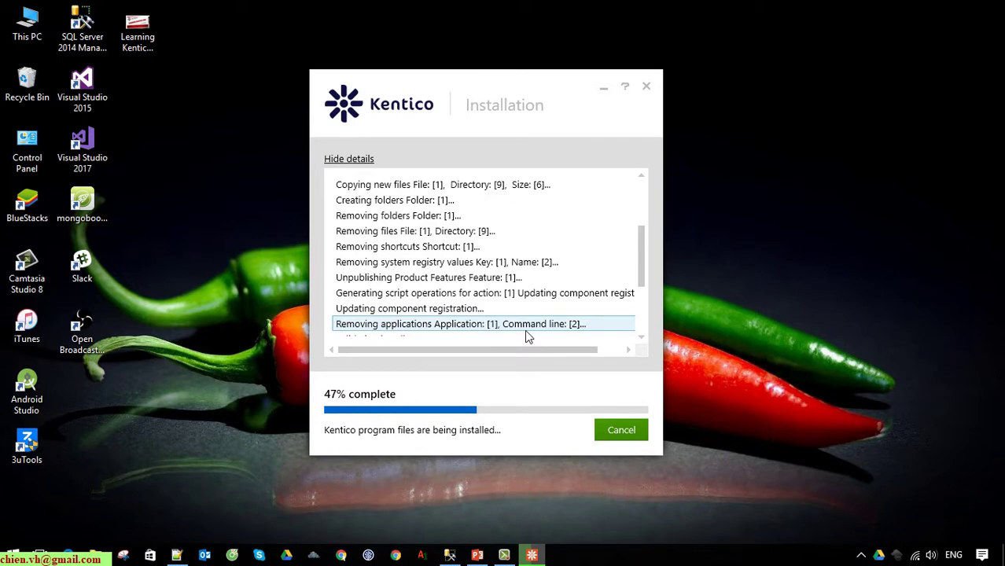
pyautogui.scroll(-3, 507, 309)
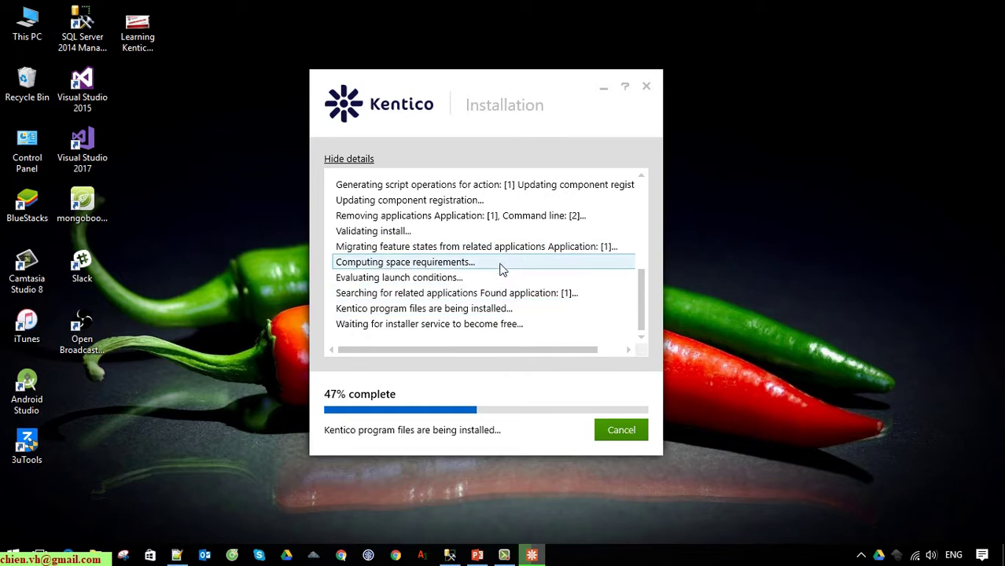
pyautogui.click(373, 159)
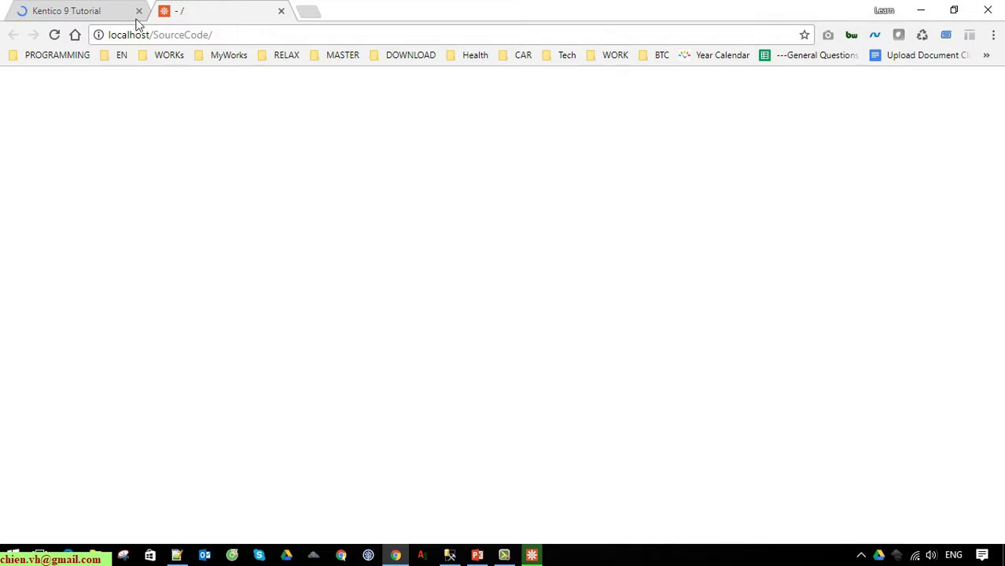
# Look over the Kentico 9 Tutorial tab, return to localhost/SourceCode, and bring the finished installer forward
pyautogui.click(77, 13)
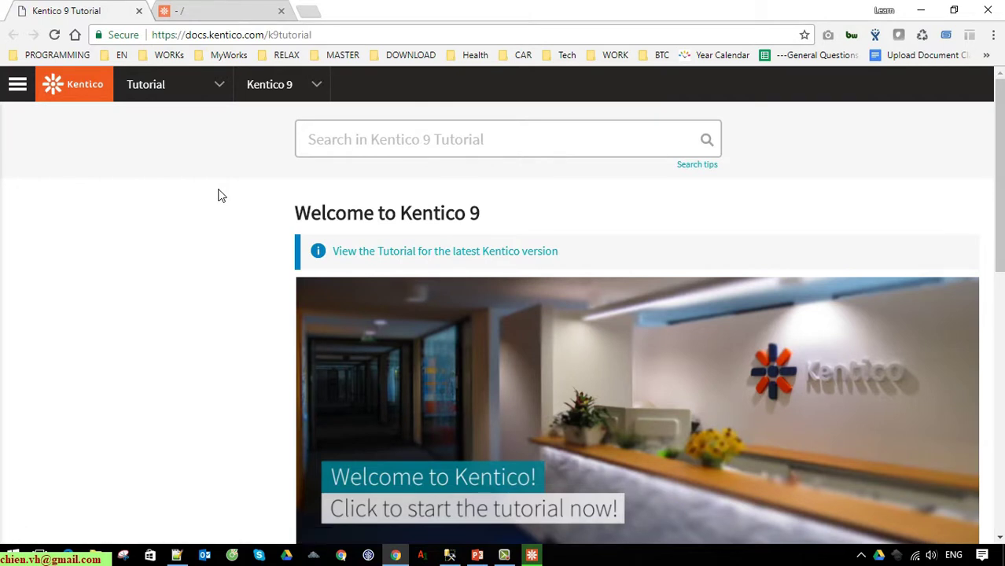
pyautogui.scroll(-5, 211, 267)
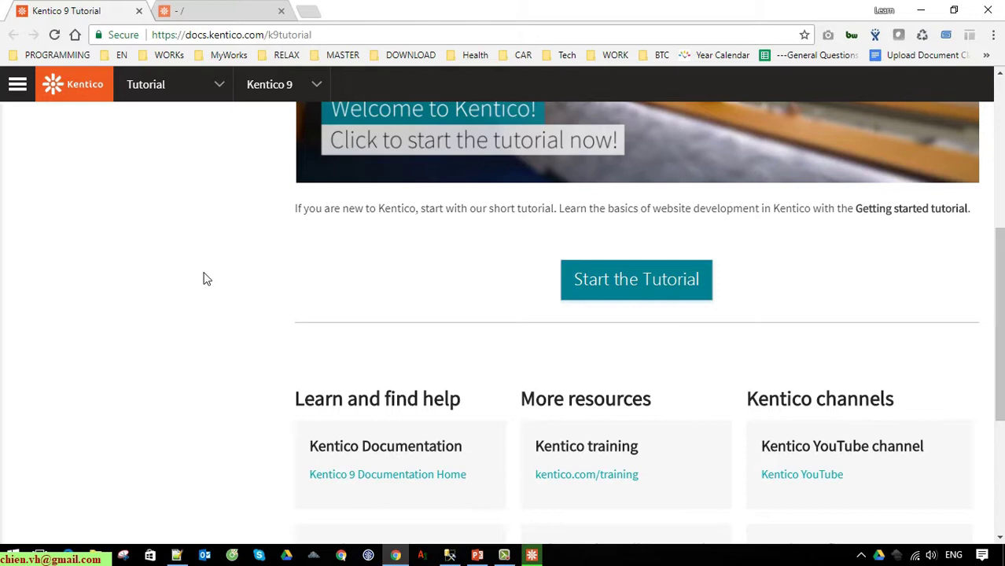
pyautogui.click(231, 11)
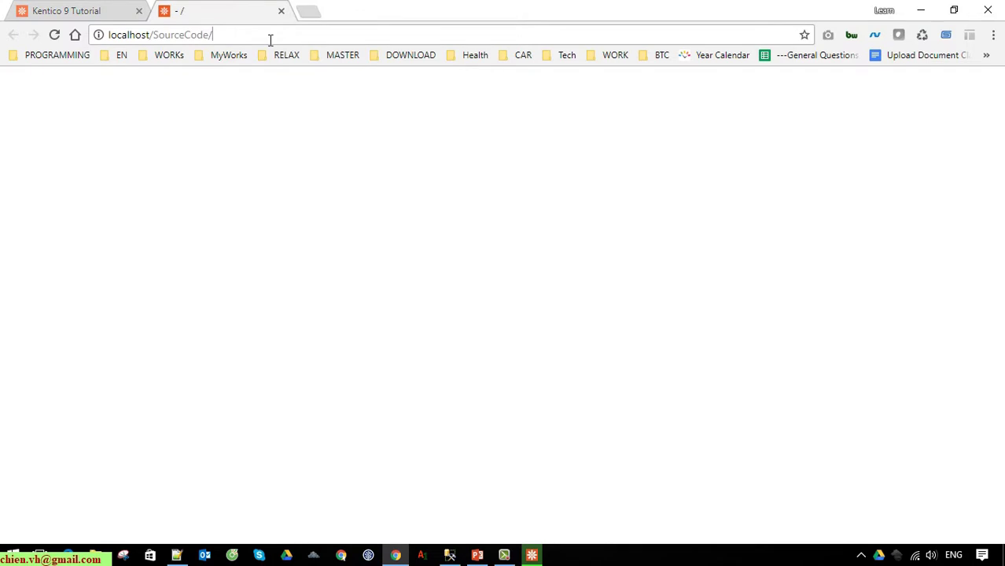
pyautogui.click(268, 36)
pyautogui.click(531, 555)
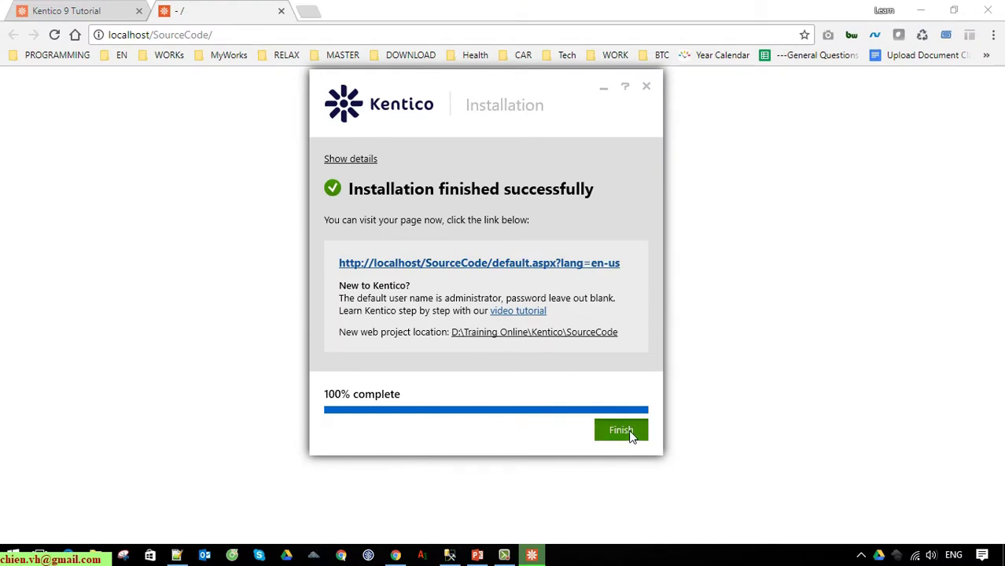
# Click Finish on the Installation finished successfully screen to close Kentico Installer 9.0
pyautogui.click(620, 430)
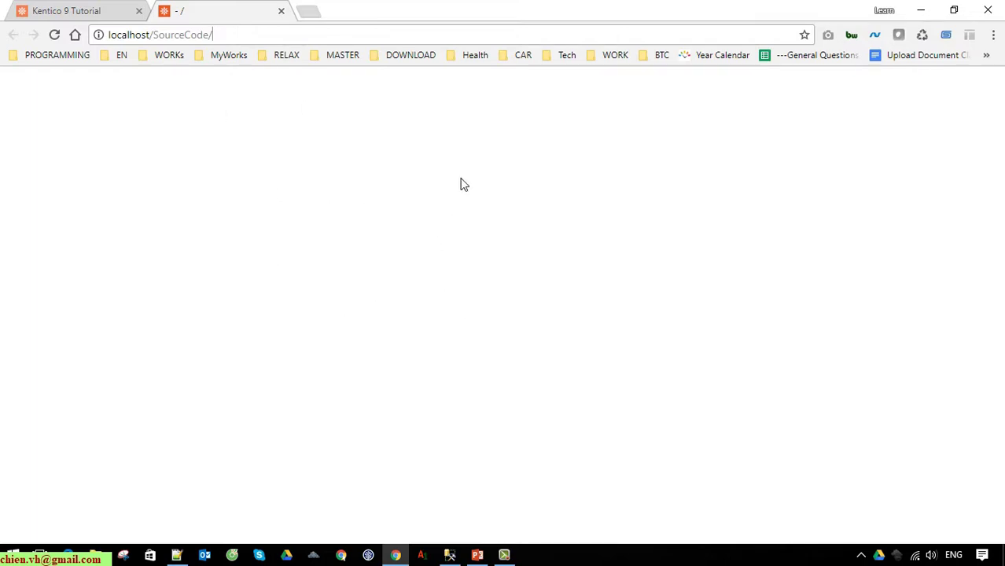
# Load localhost/SourceCode/admin, clear the saved password, tick Stay logged in, and log on
pyautogui.write('a')
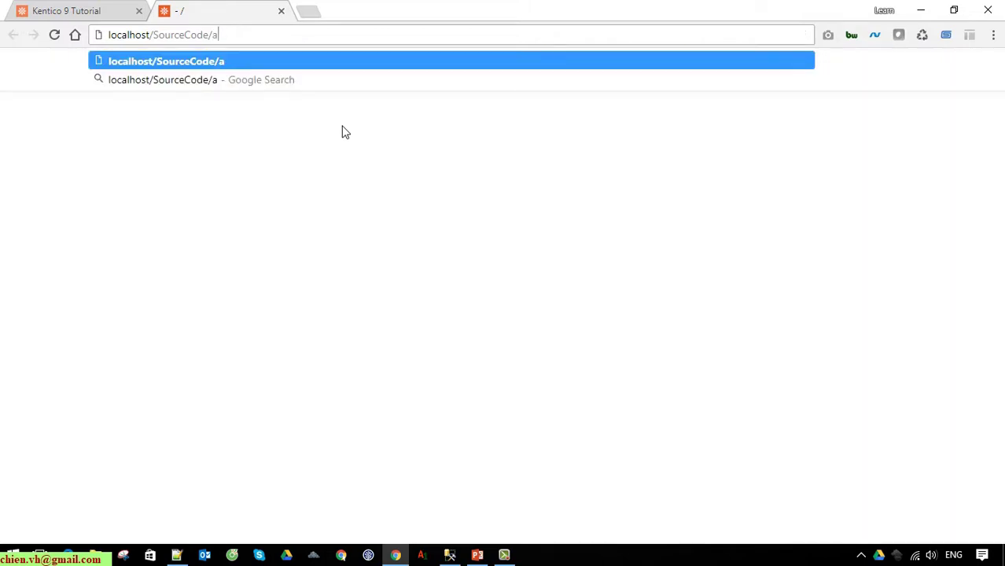
pyautogui.write('dmin')
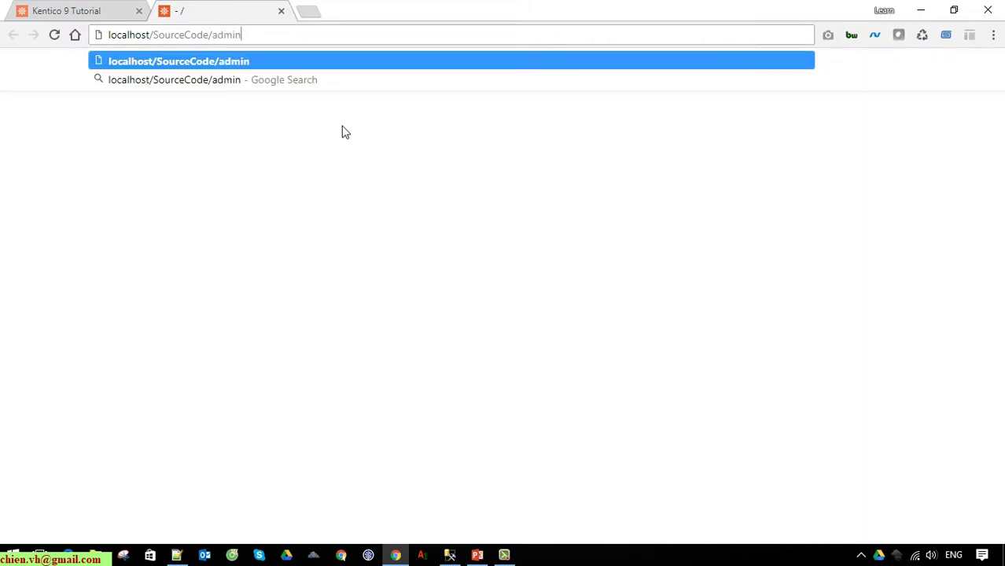
pyautogui.press('Return')
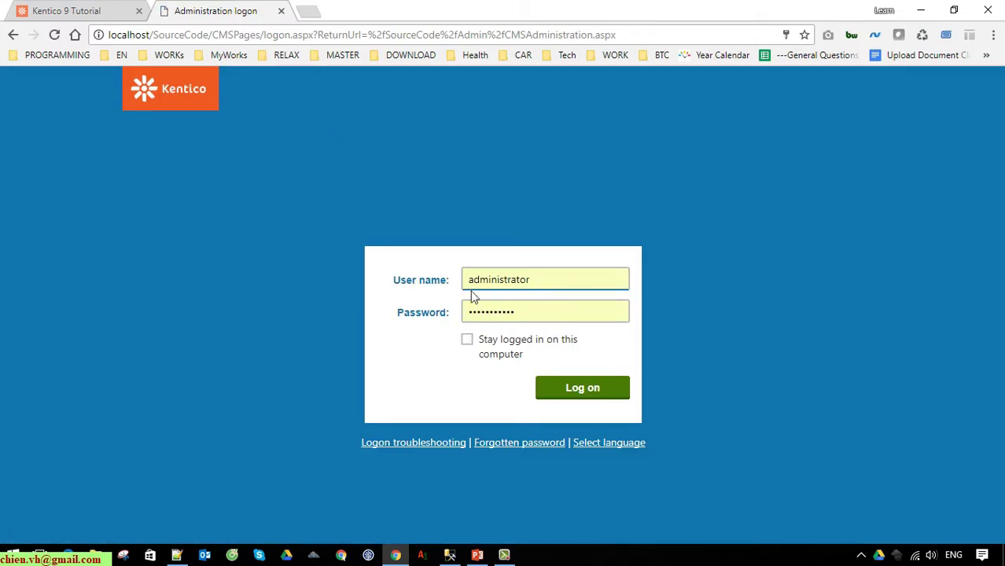
pyautogui.doubleClick(534, 311)
pyautogui.press('BackSpace')
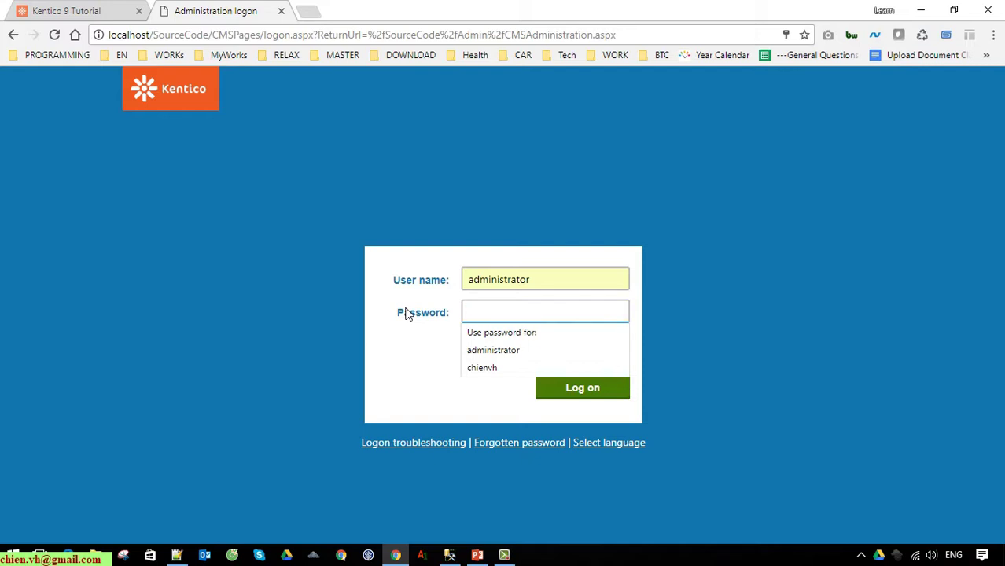
pyautogui.click(409, 387)
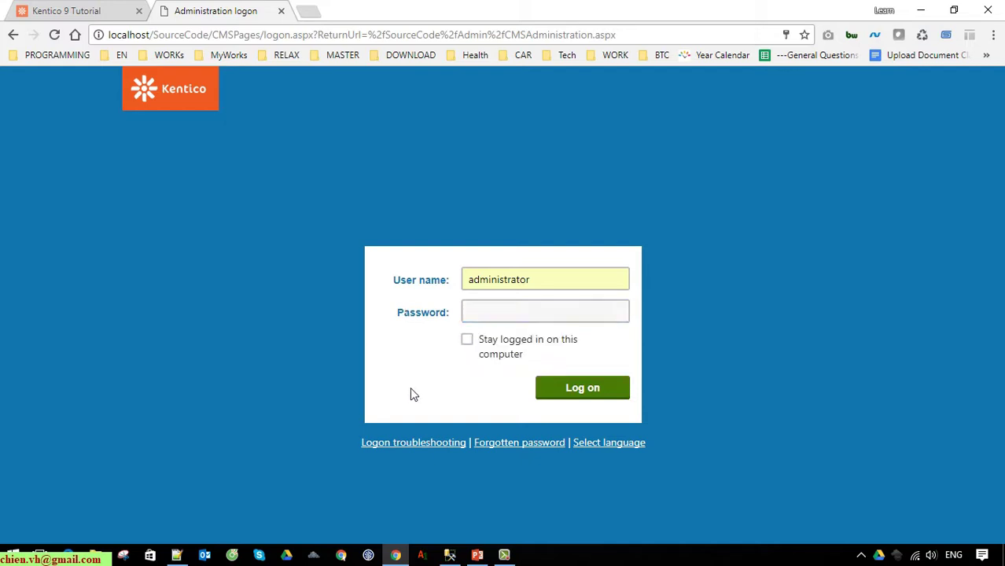
pyautogui.click(470, 342)
pyautogui.click(580, 393)
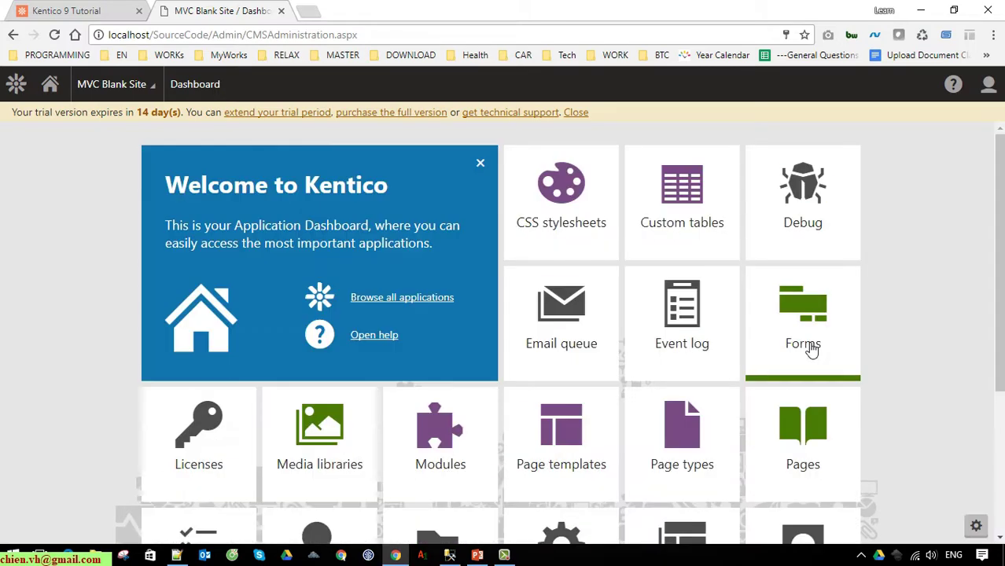
# Close the yellow trial-version bar and browse the dashboard's application tiles
pyautogui.scroll(-3, 947, 278)
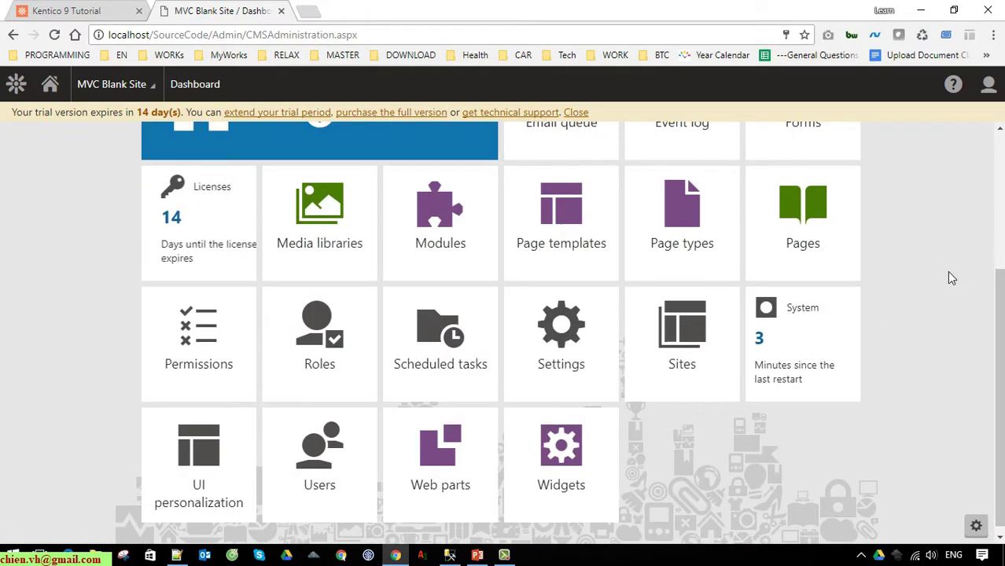
pyautogui.scroll(2, 947, 277)
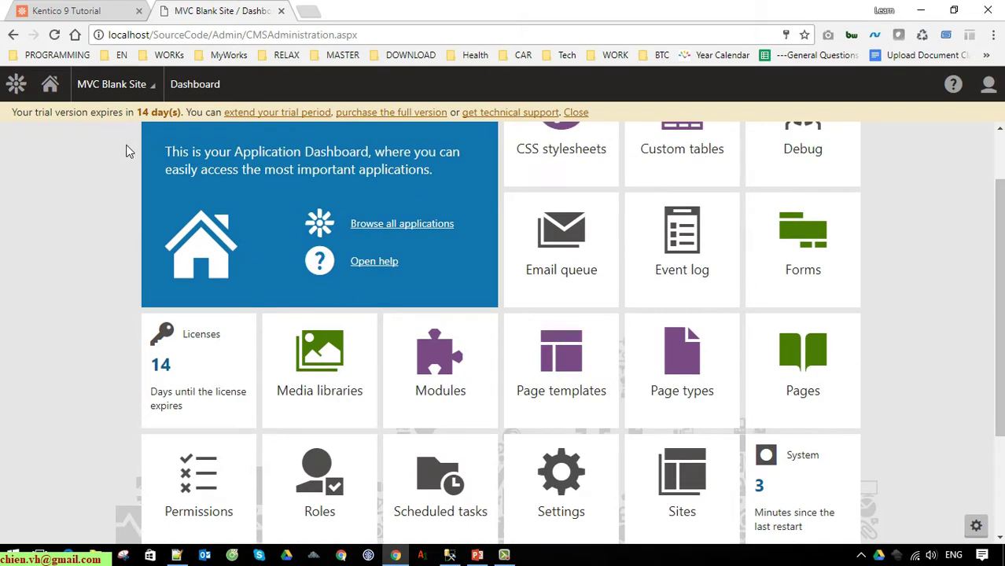
pyautogui.scroll(1, 83, 321)
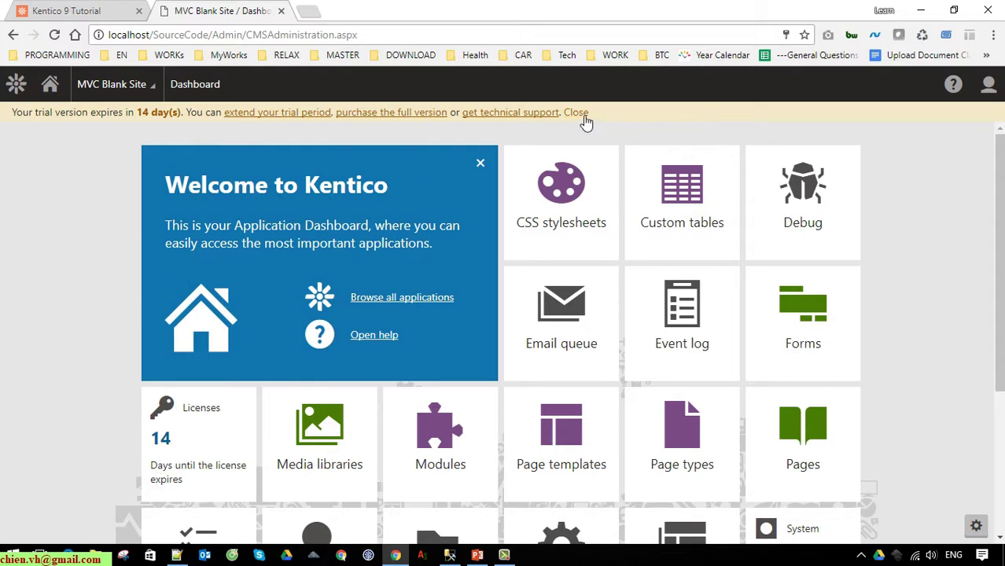
pyautogui.click(582, 114)
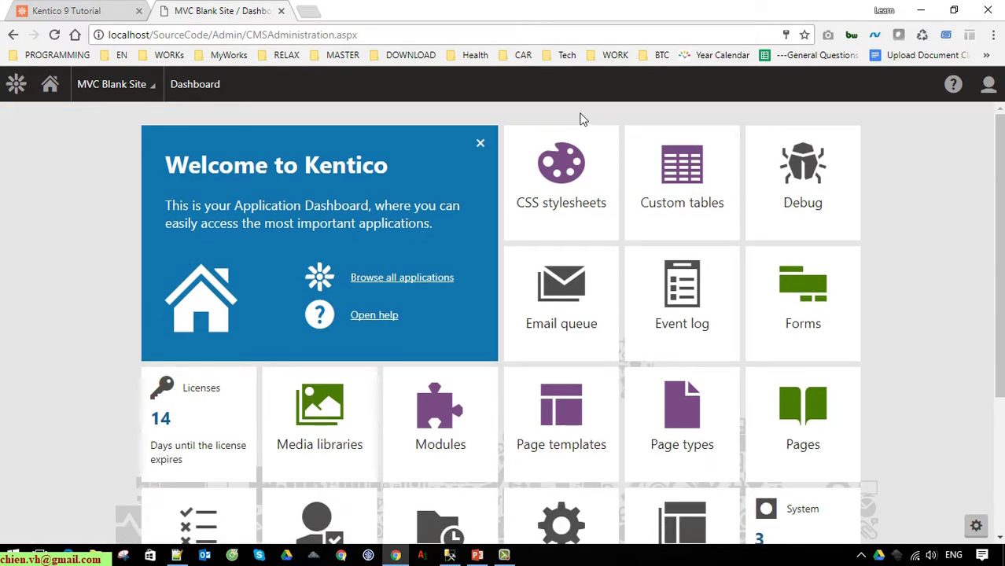
pyautogui.scroll(-3, 25, 382)
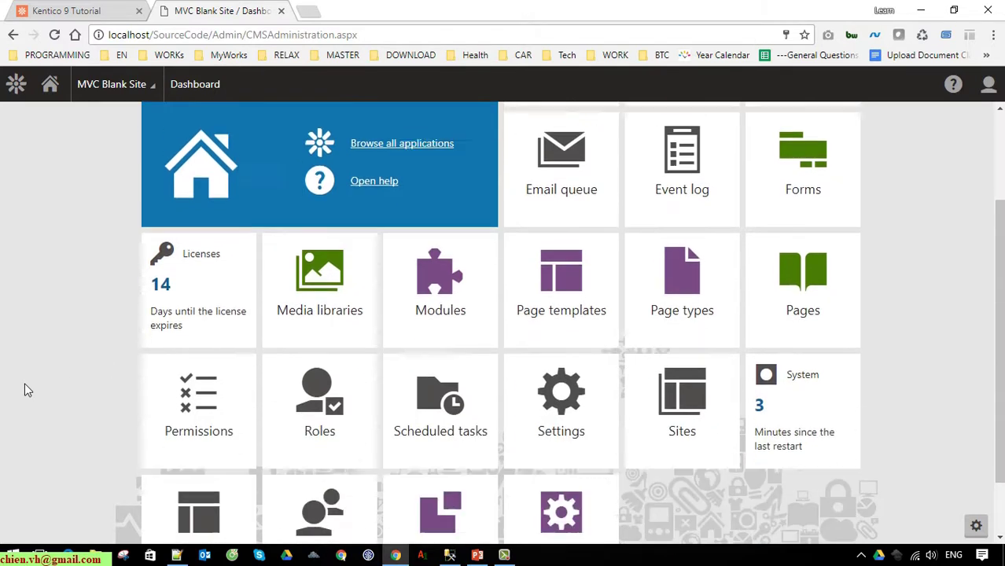
pyautogui.scroll(3, 25, 382)
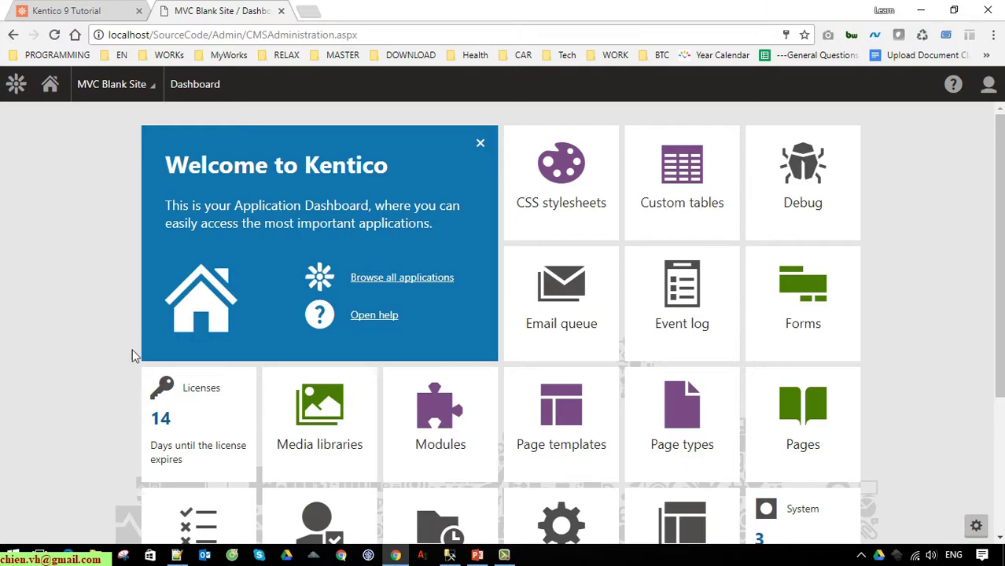
pyautogui.scroll(-3, 59, 389)
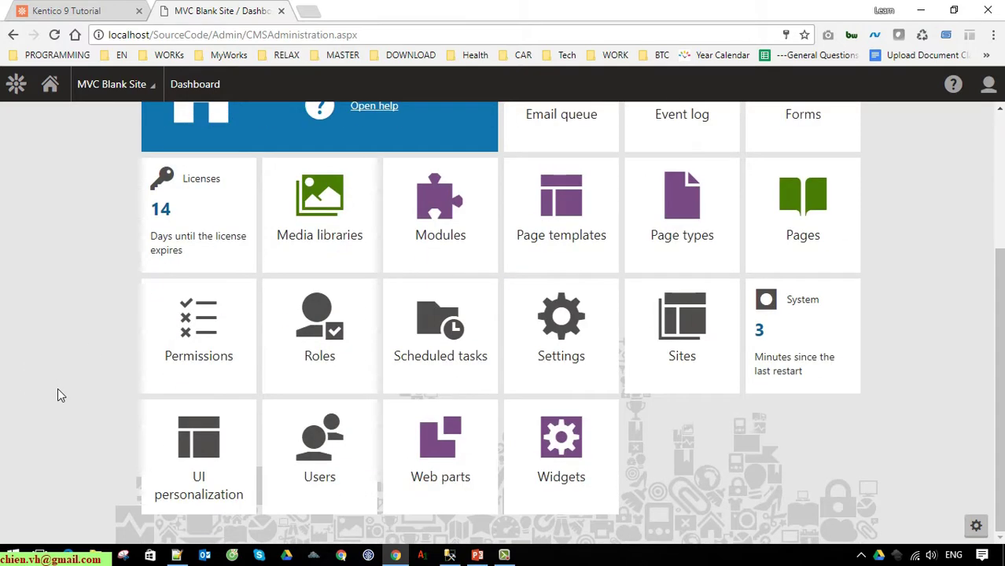
pyautogui.scroll(3, 56, 391)
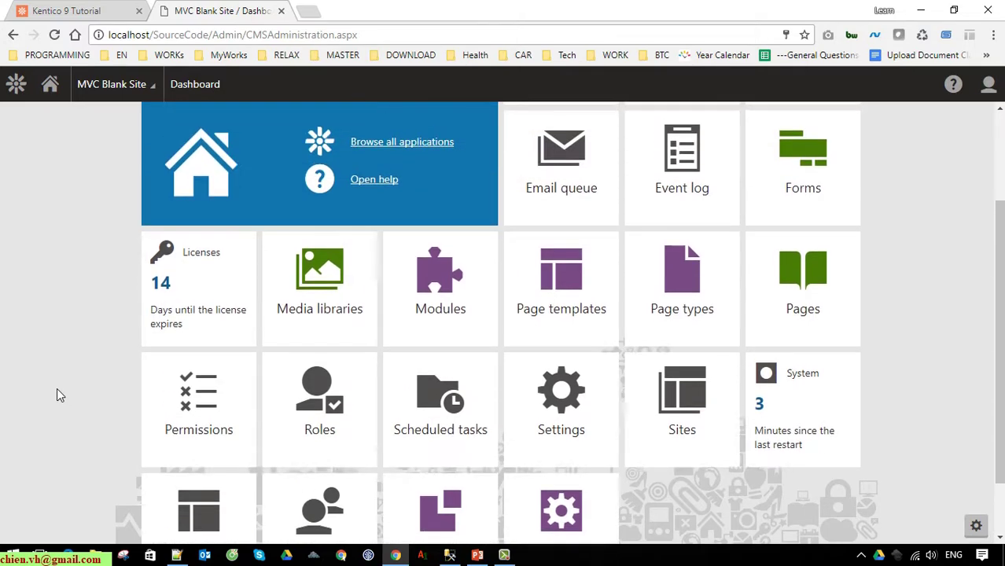
# Filter the Applications list by 'li' and open Licenses
pyautogui.click(17, 85)
pyautogui.moveTo(122, 132); pyautogui.dragTo(4, 132)
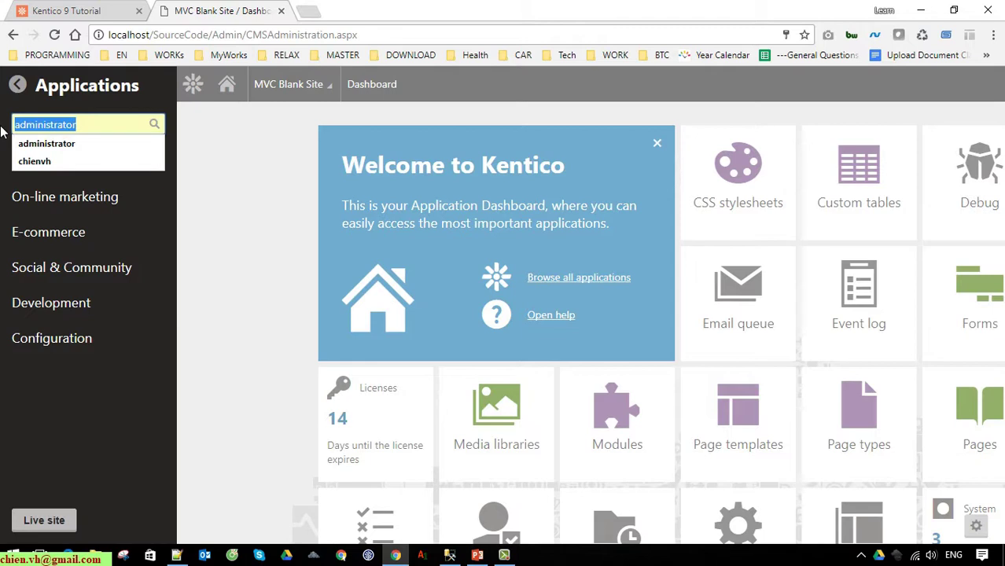
pyautogui.press('BackSpace')
pyautogui.write('li')
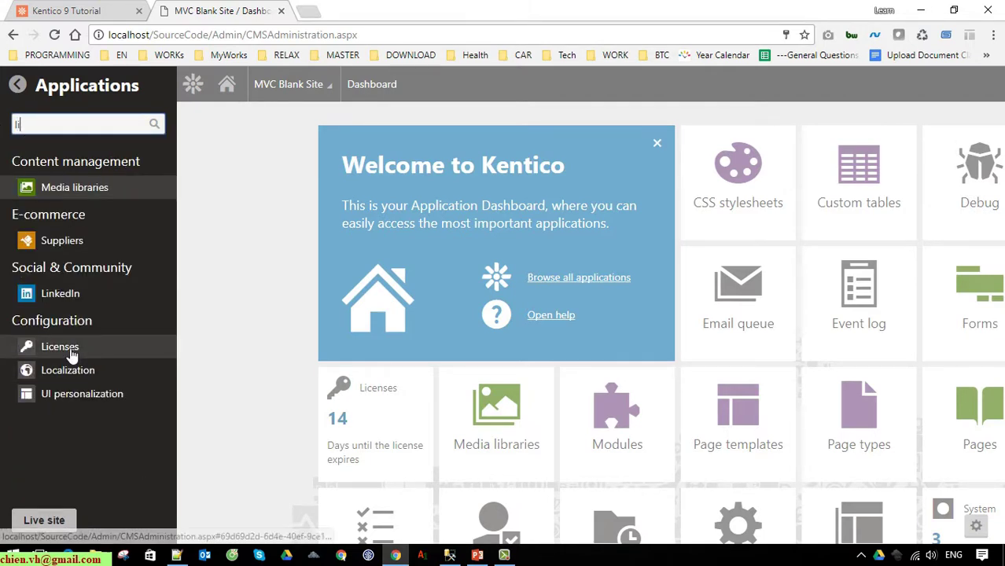
pyautogui.click(68, 349)
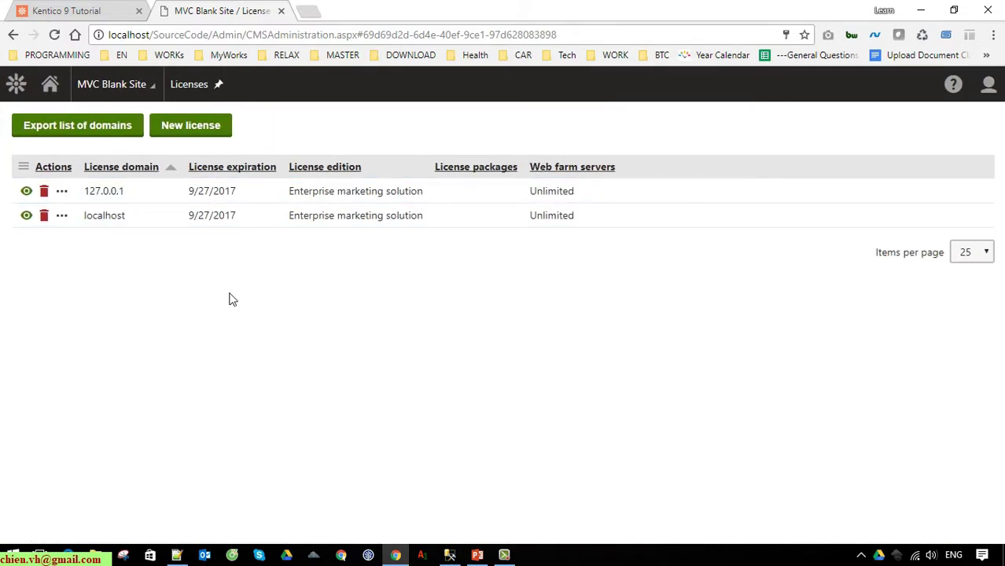
# View and select the license key of the 127.0.0.1 license
pyautogui.click(66, 196)
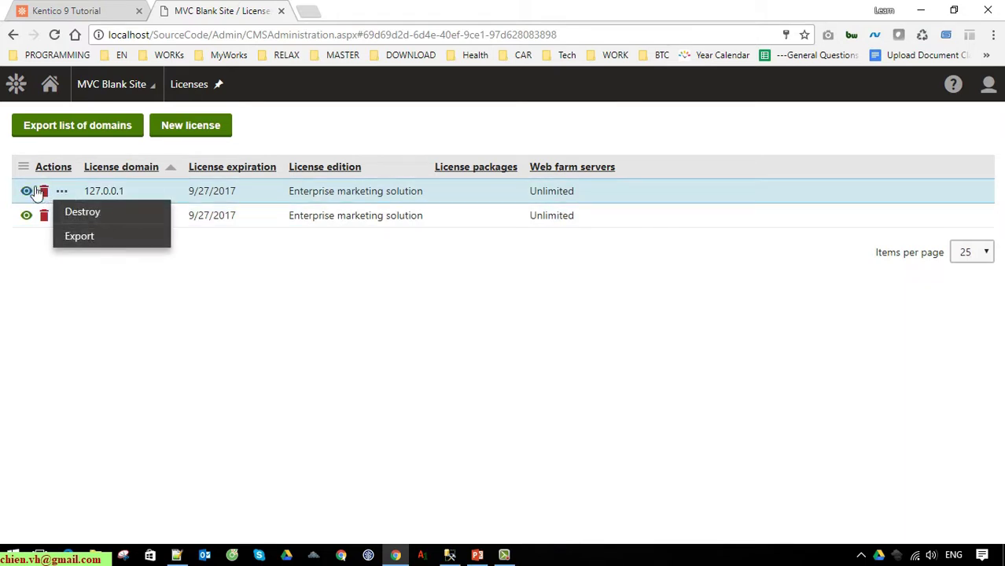
pyautogui.click(30, 191)
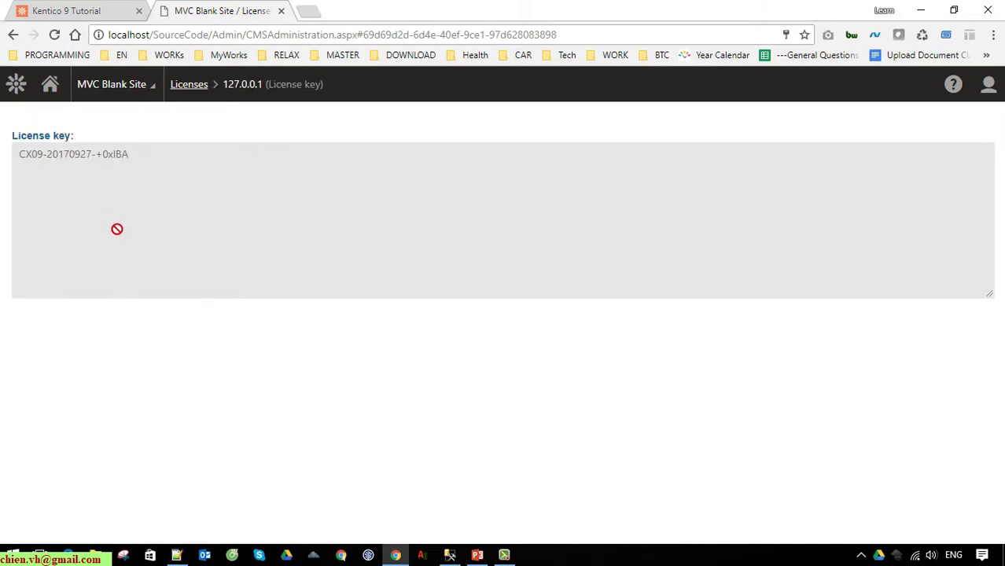
pyautogui.moveTo(26, 155); pyautogui.dragTo(130, 180)
pyautogui.click(130, 180)
pyautogui.tripleClick(148, 169)
pyautogui.click(191, 194)
pyautogui.moveTo(150, 164); pyautogui.dragTo(3, 155)
pyautogui.click(159, 186)
# Return to Licenses, view the localhost license key, then start a New license
pyautogui.click(12, 34)
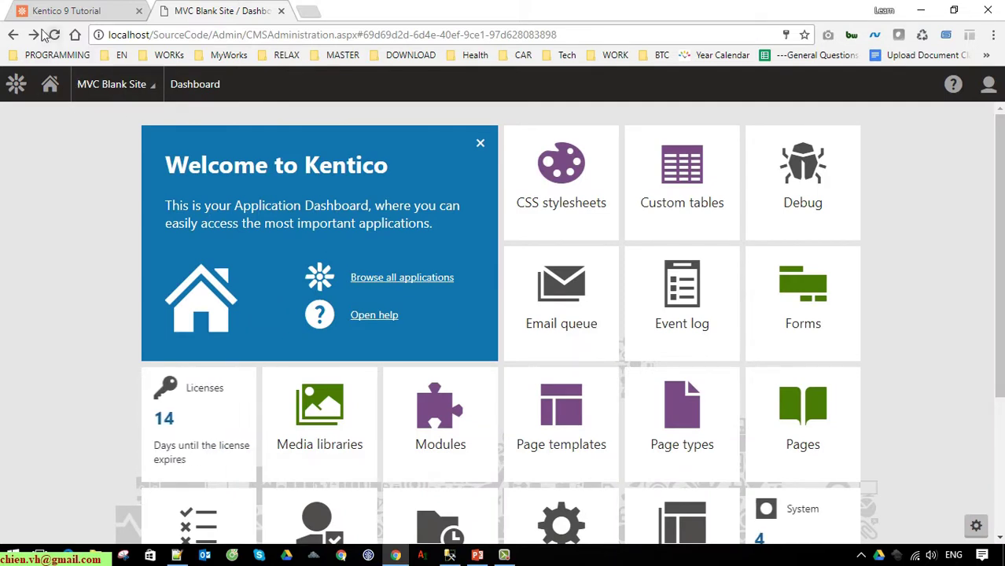
pyautogui.click(33, 35)
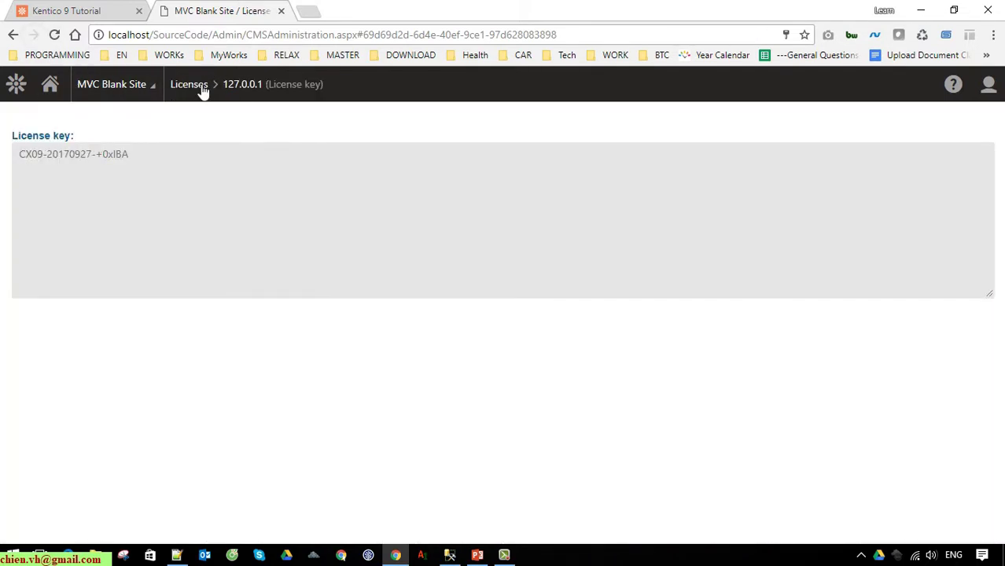
pyautogui.click(198, 91)
pyautogui.click(26, 215)
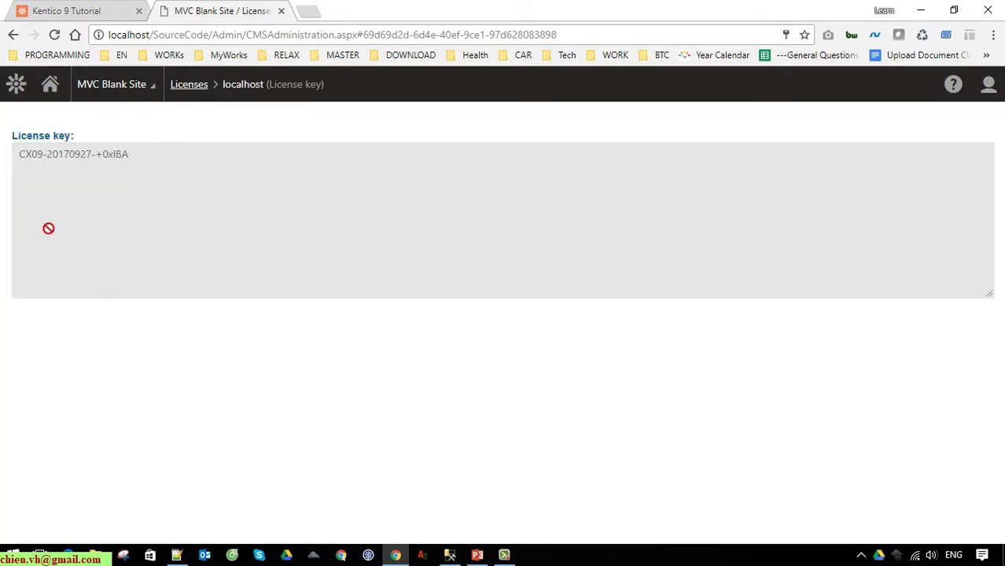
pyautogui.click(193, 85)
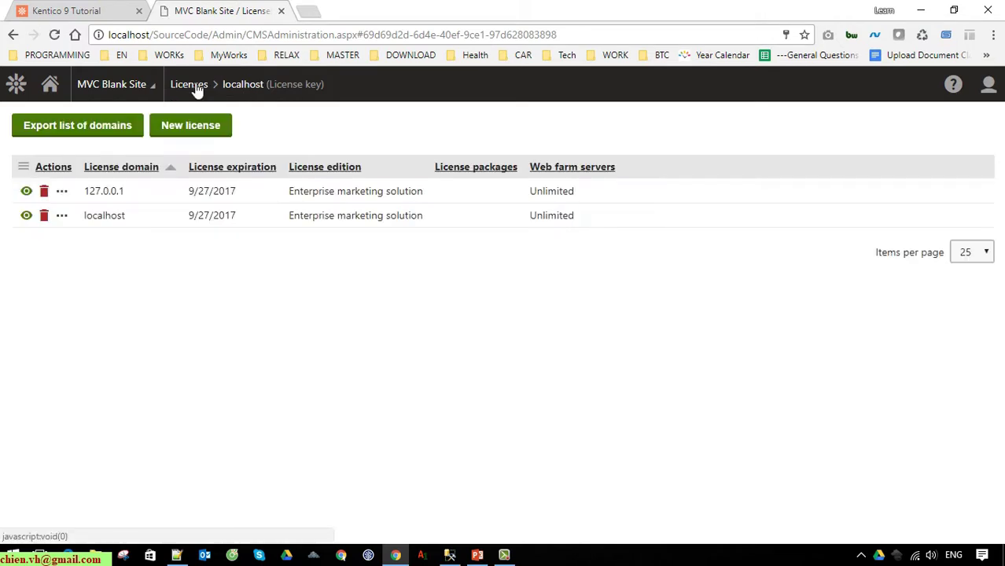
pyautogui.click(209, 133)
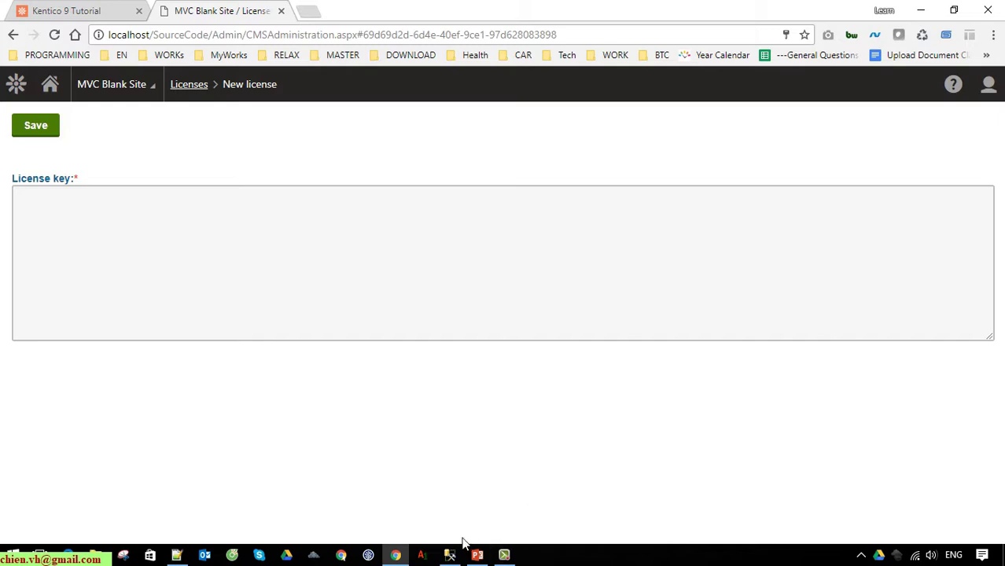
# Select the localhost license text in Notepad++, minimize it, and focus Kentico's empty License key box
pyautogui.click(177, 555)
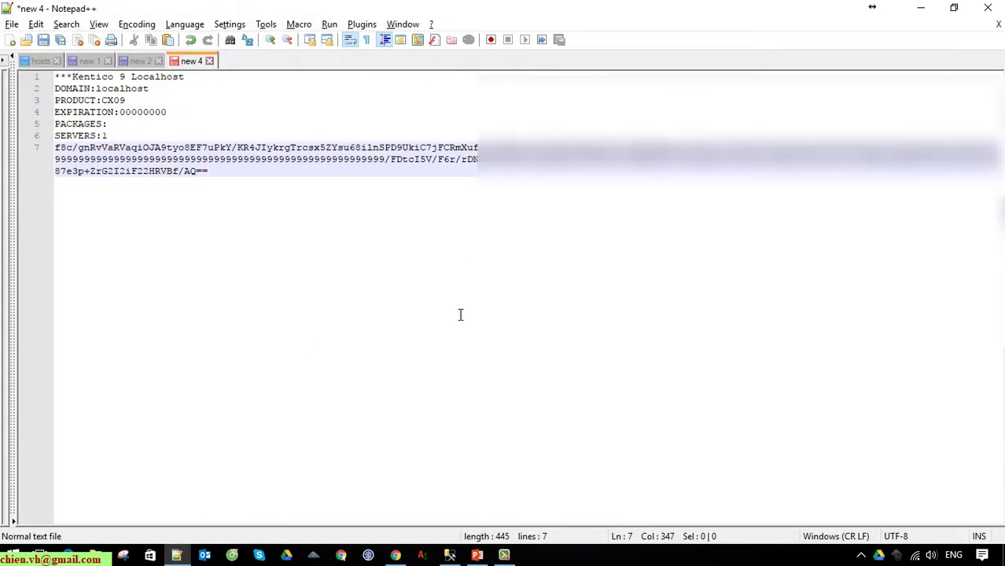
pyautogui.scroll(4, 460, 314)
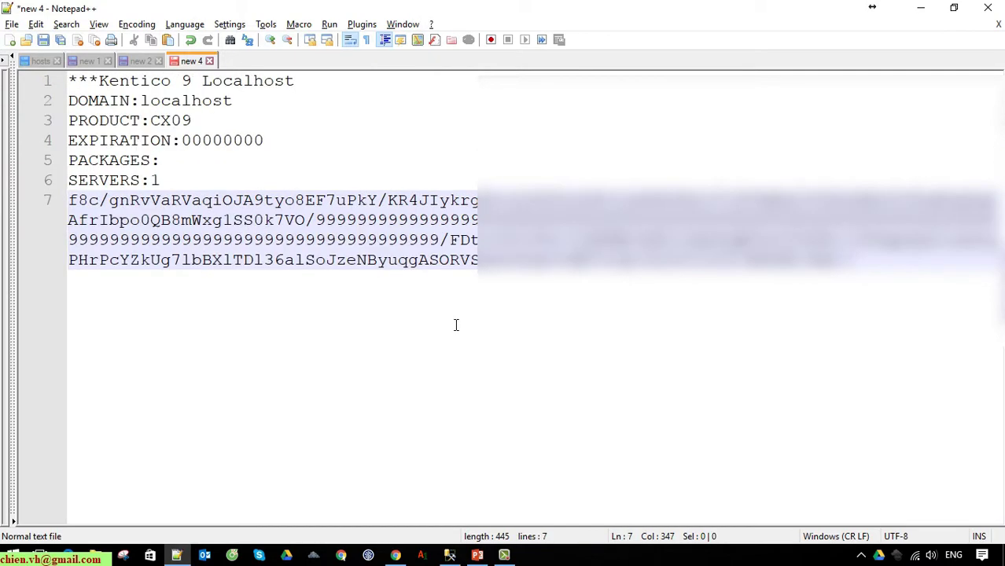
pyautogui.click(355, 220)
pyautogui.click(539, 358)
pyautogui.doubleClick(360, 222)
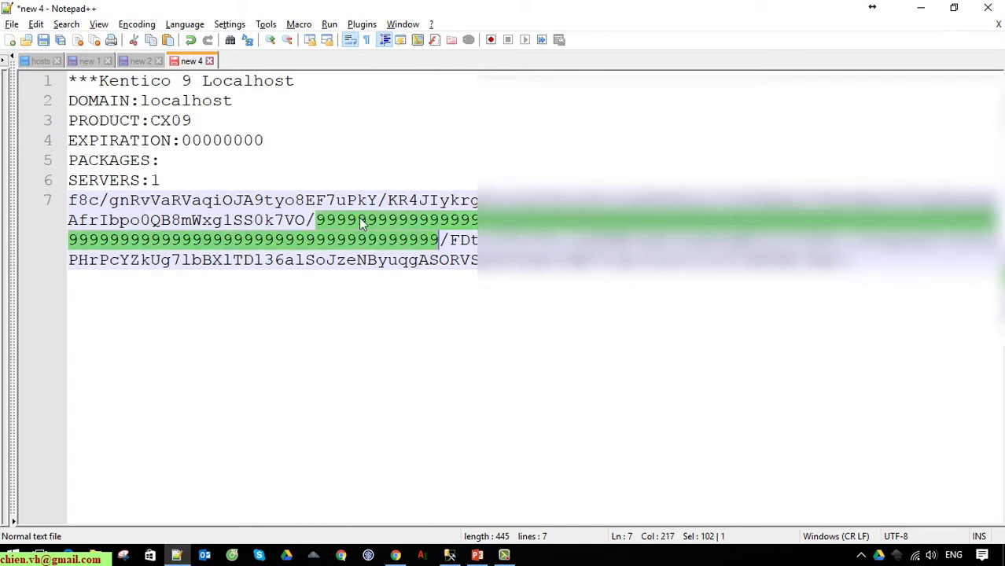
pyautogui.click(408, 347)
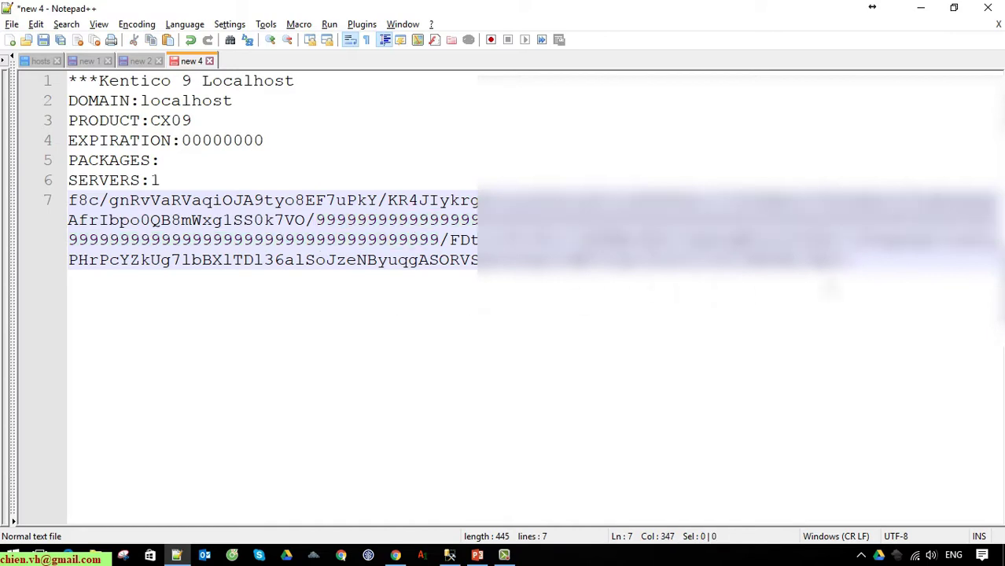
pyautogui.moveTo(415, 350); pyautogui.dragTo(51, 112)
pyautogui.click(395, 296)
pyautogui.moveTo(396, 296); pyautogui.dragTo(65, 110)
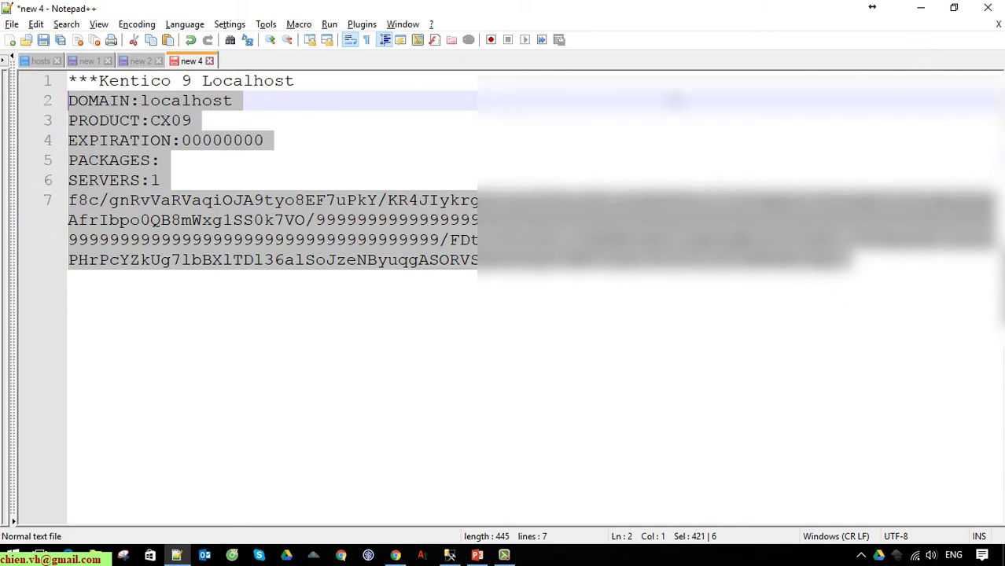
pyautogui.click(920, 8)
pyautogui.click(101, 219)
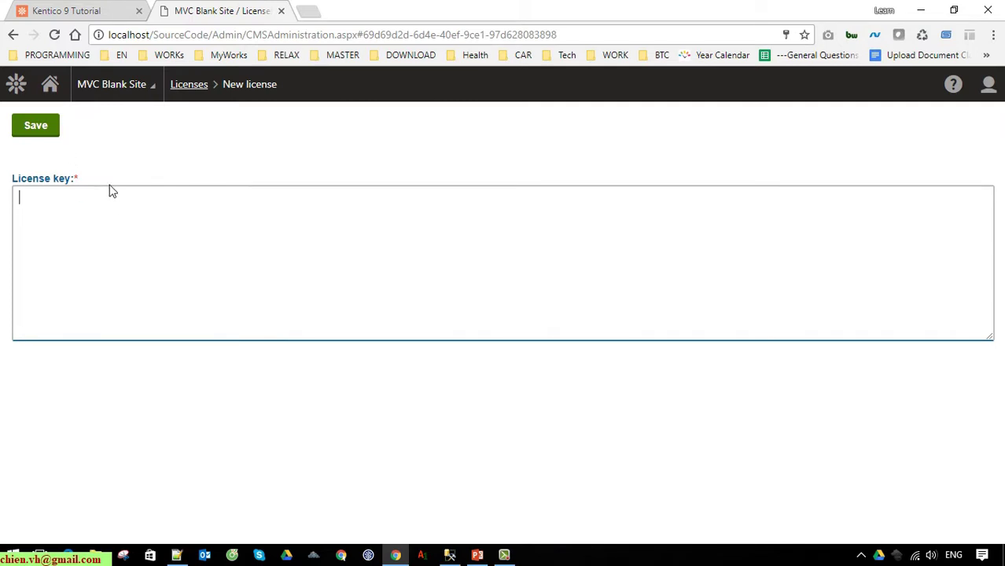
# Go back to the Dashboard, browse its tiles, then minimize Chrome to the desktop
pyautogui.click(49, 84)
pyautogui.scroll(-3, 163, 432)
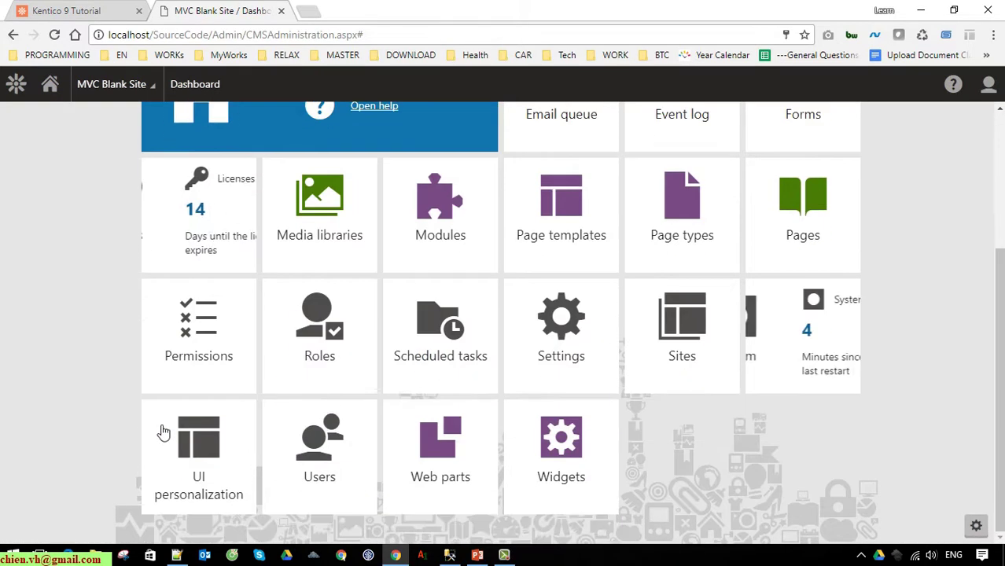
pyautogui.scroll(3, 980, 281)
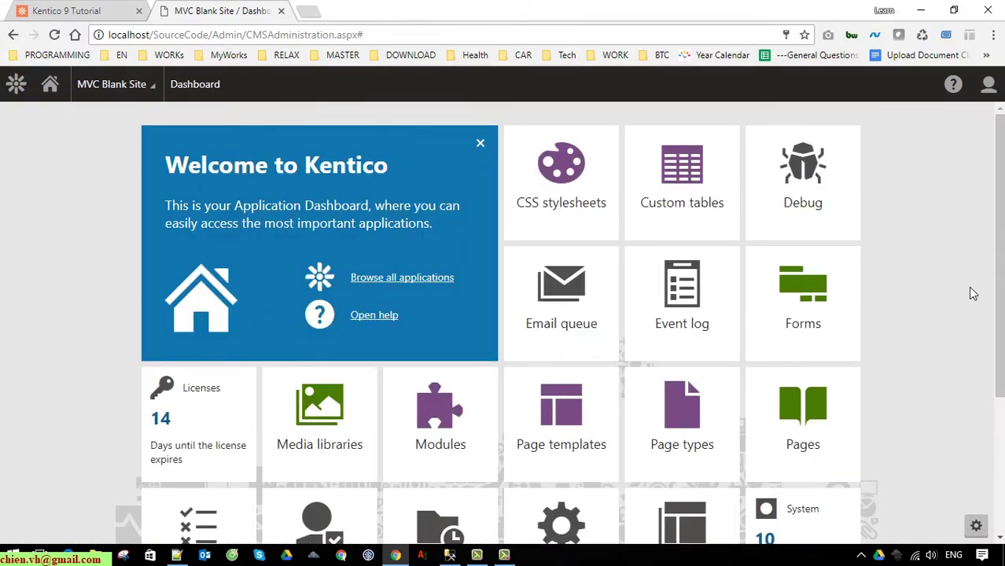
pyautogui.scroll(-2, 972, 293)
pyautogui.scroll(2, 969, 310)
pyautogui.click(930, 12)
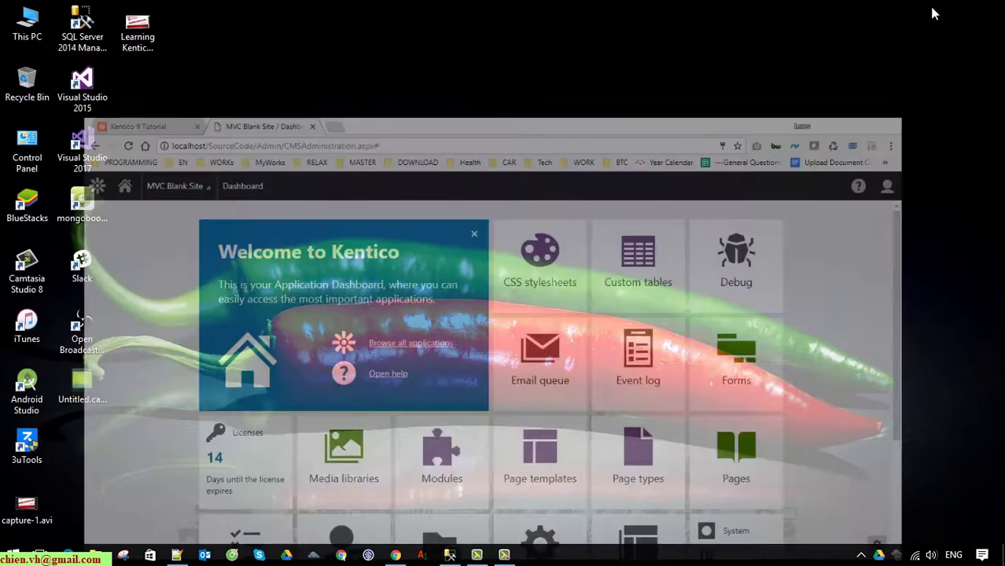
# Open REPO (D:) > Training Online > Kentico > SourceCode in a maximized window with large icons
pyautogui.doubleClick(39, 29)
pyautogui.click(797, 139)
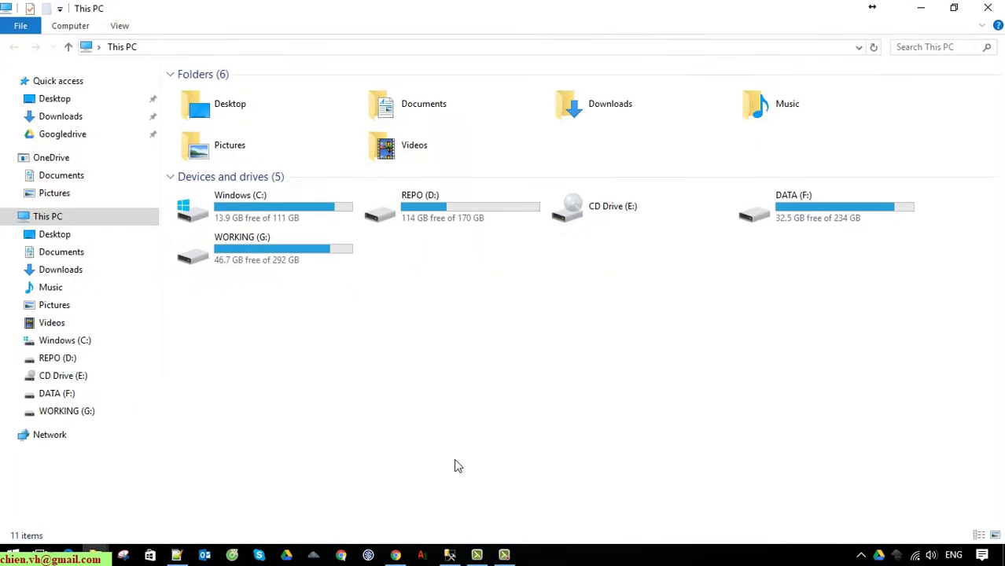
pyautogui.doubleClick(476, 206)
pyautogui.doubleClick(242, 201)
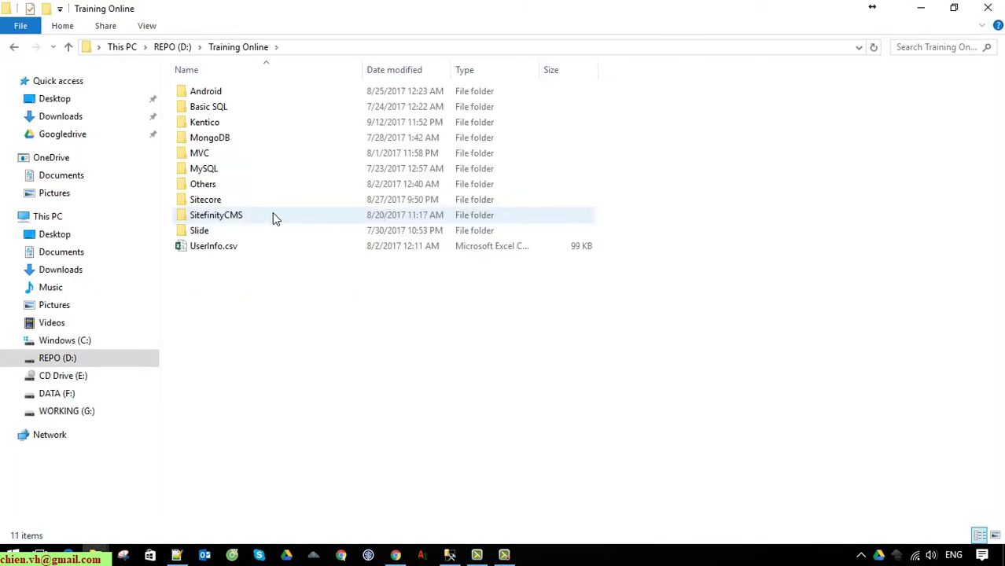
pyautogui.doubleClick(222, 124)
pyautogui.click(228, 95)
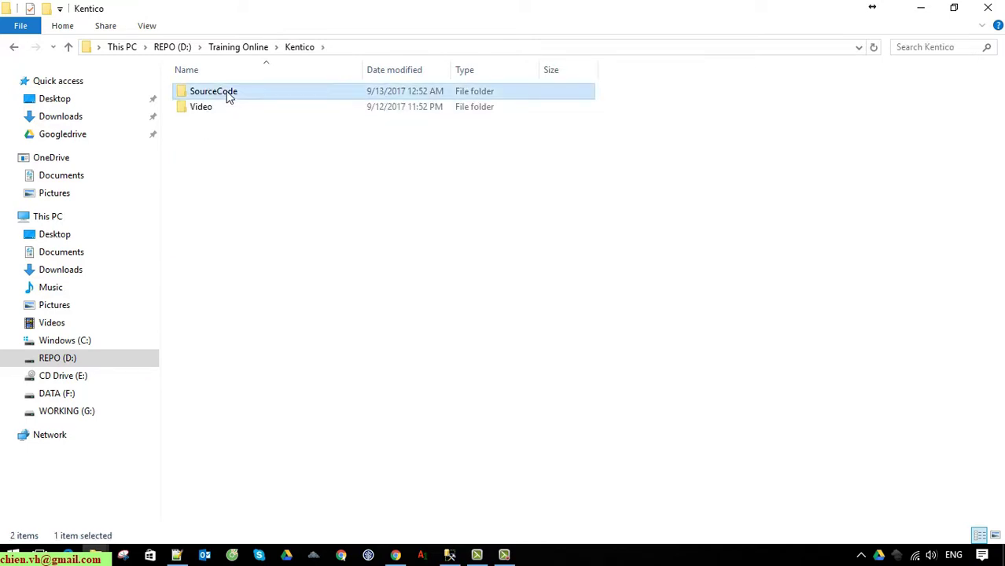
pyautogui.doubleClick(226, 93)
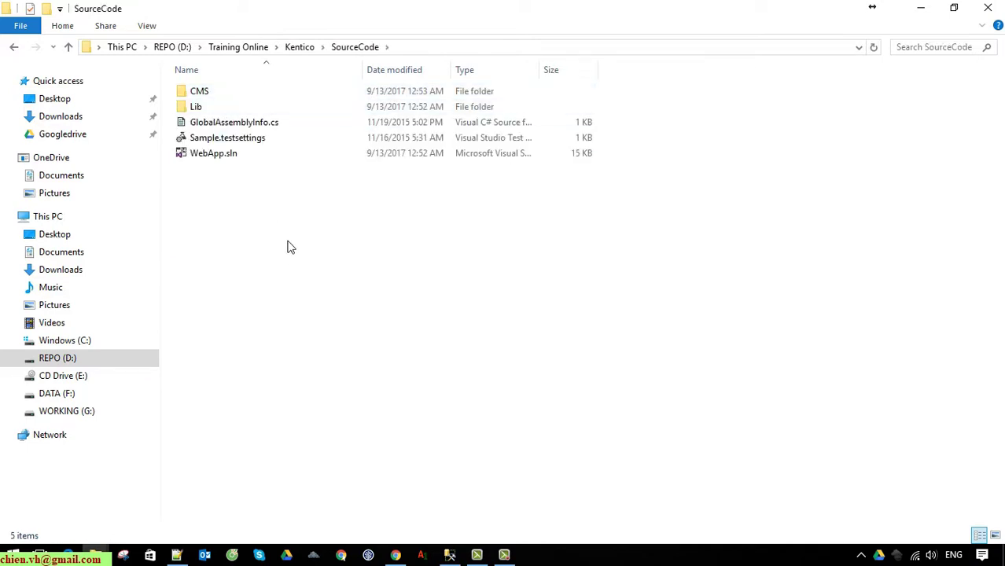
pyautogui.keyDown('ctrl'); pyautogui.scroll(4, 310, 265); pyautogui.keyUp('ctrl')
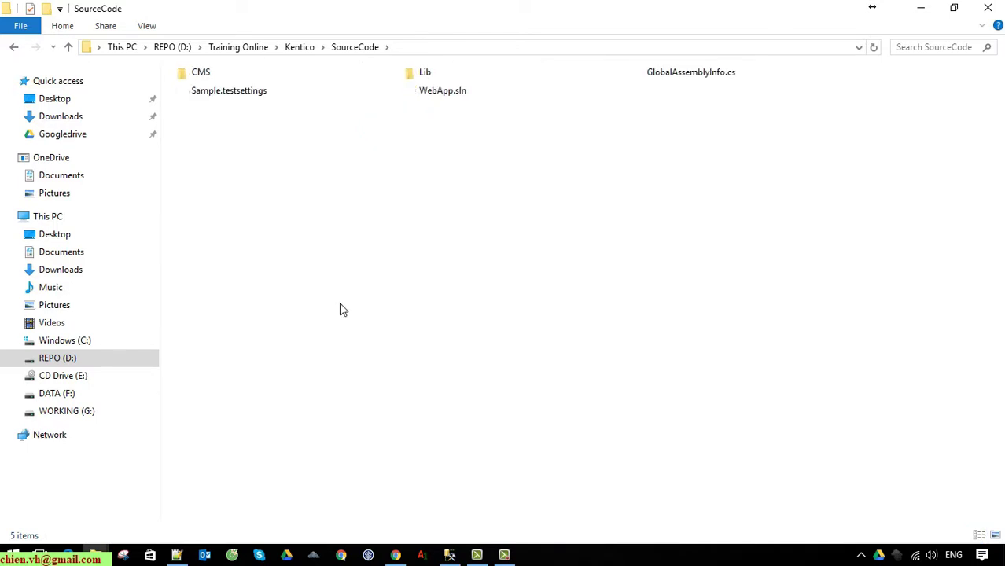
pyautogui.keyDown('ctrl'); pyautogui.scroll(2, 363, 328); pyautogui.keyUp('ctrl')
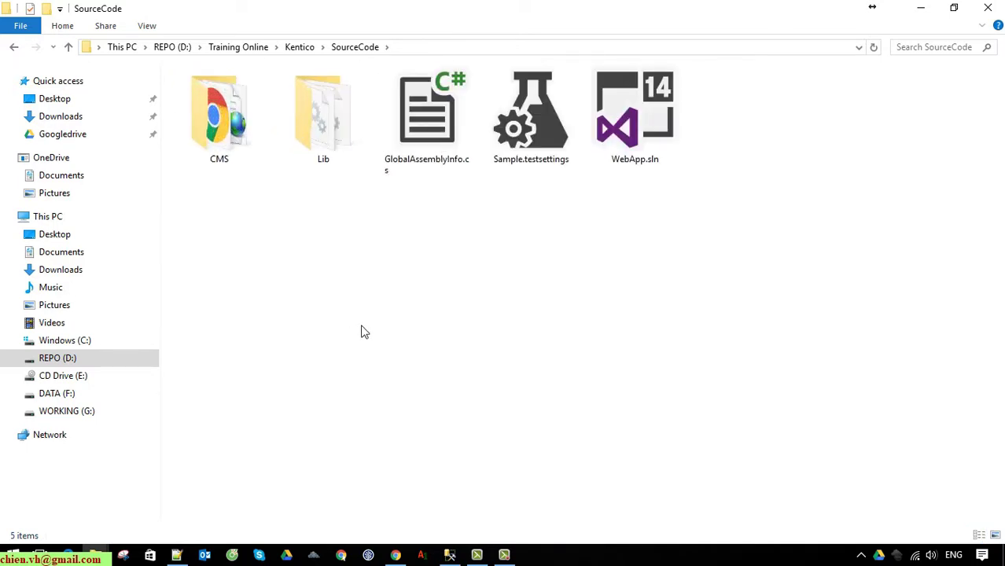
# Inspect the SourceCode items, peek into the CMS folder, return, then minimize File Explorer
pyautogui.moveTo(769, 232); pyautogui.dragTo(165, 62)
pyautogui.click(456, 305)
pyautogui.click(629, 133)
pyautogui.click(629, 278)
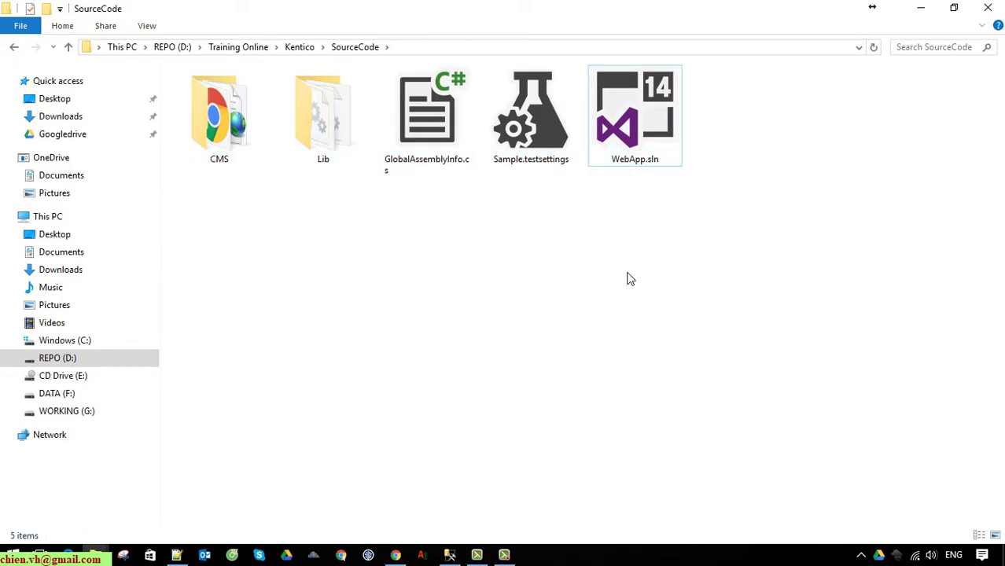
pyautogui.doubleClick(231, 126)
pyautogui.scroll(-5, 637, 330)
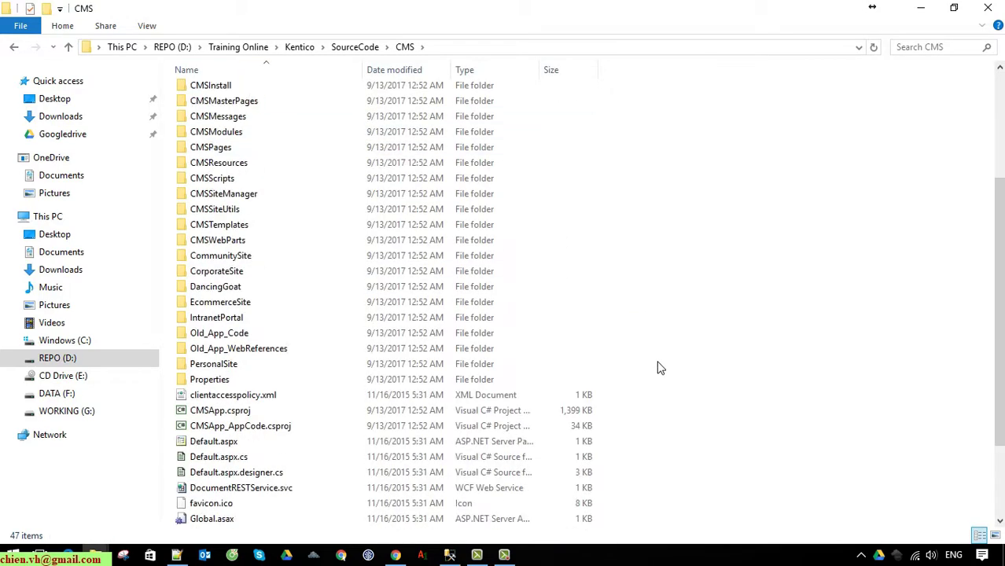
pyautogui.scroll(5, 660, 371)
pyautogui.click(371, 46)
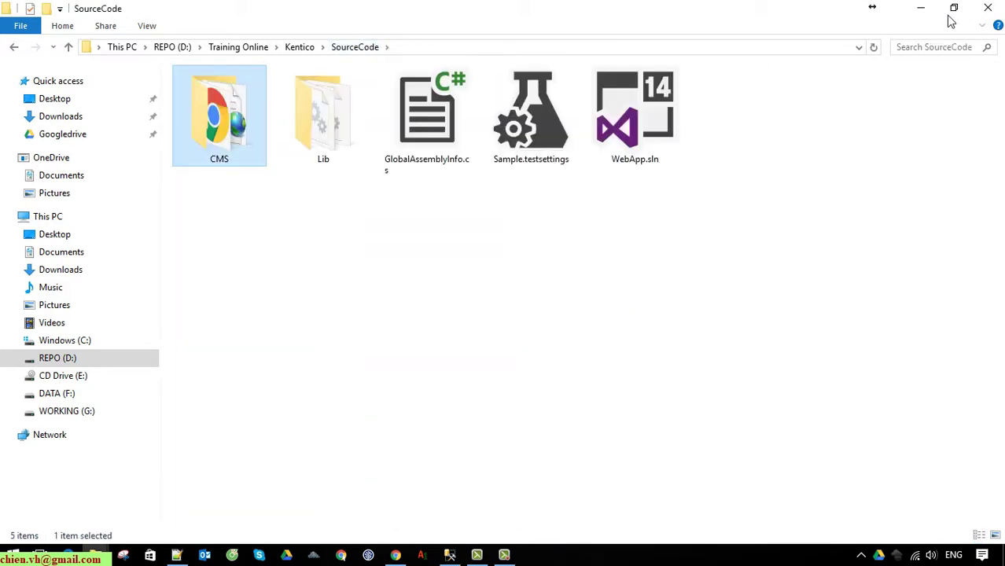
pyautogui.click(925, 7)
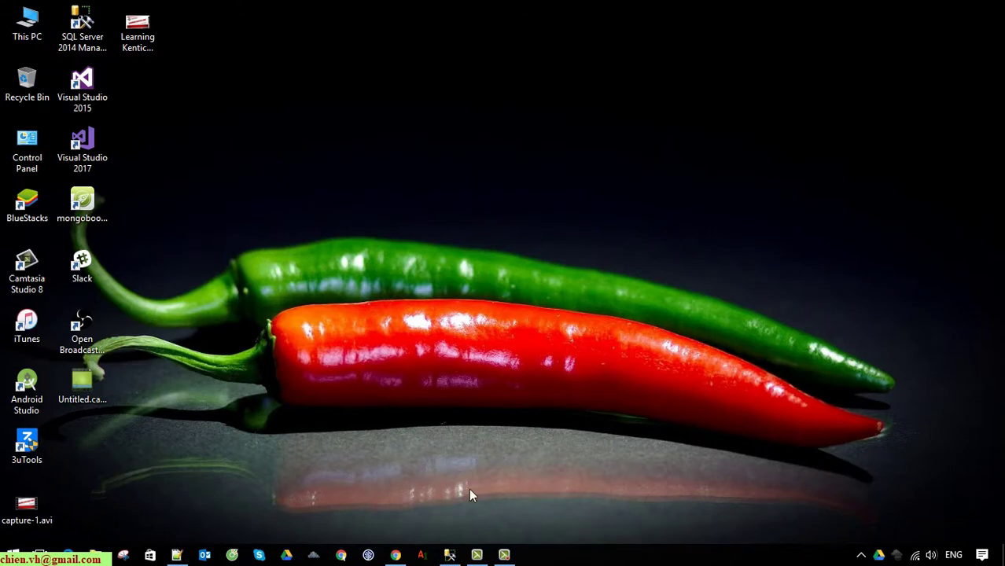
# Refresh Object Explorer in SSMS and expand Databases > Kenkico9_DB > Tables
pyautogui.click(450, 555)
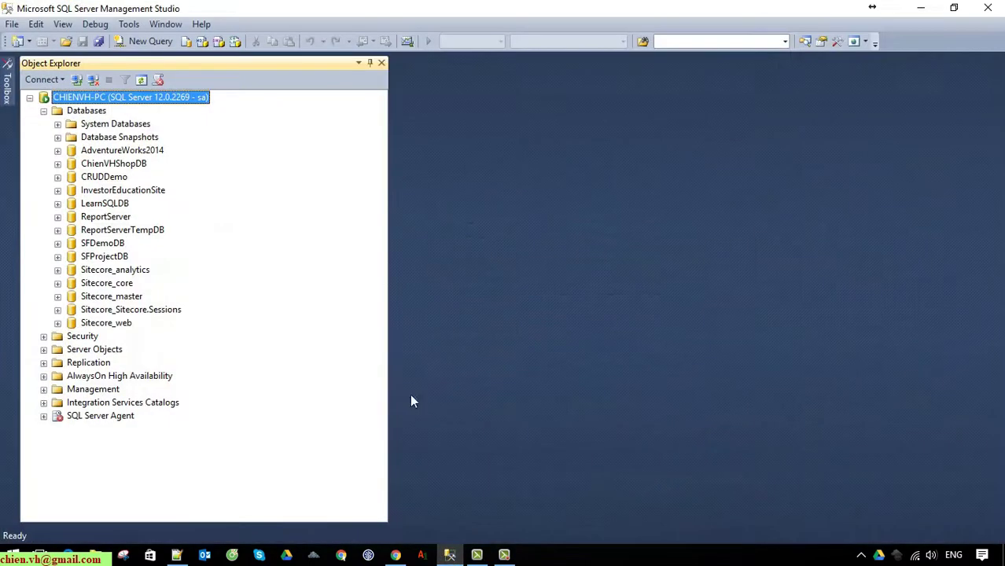
pyautogui.click(140, 81)
pyautogui.click(44, 110)
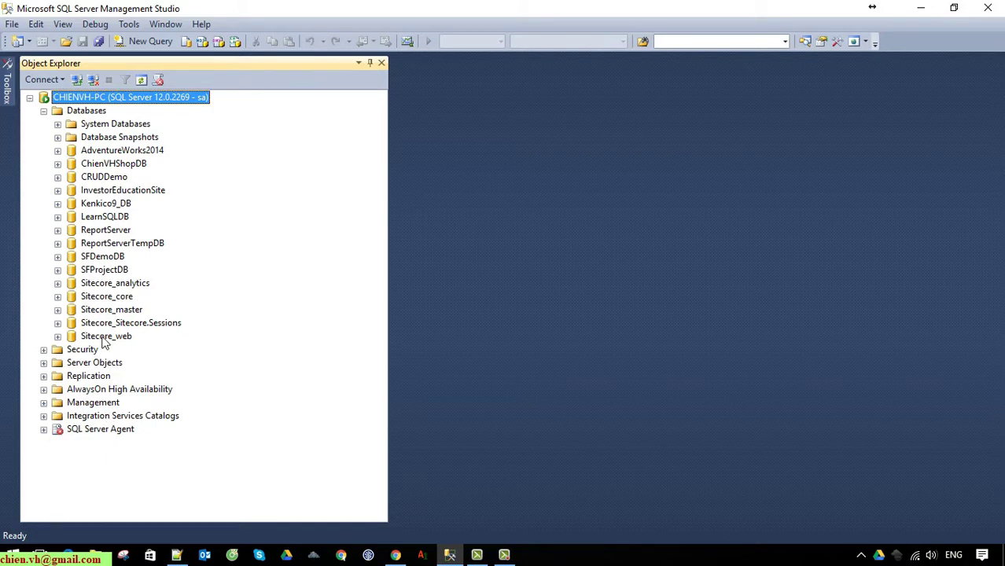
pyautogui.click(107, 205)
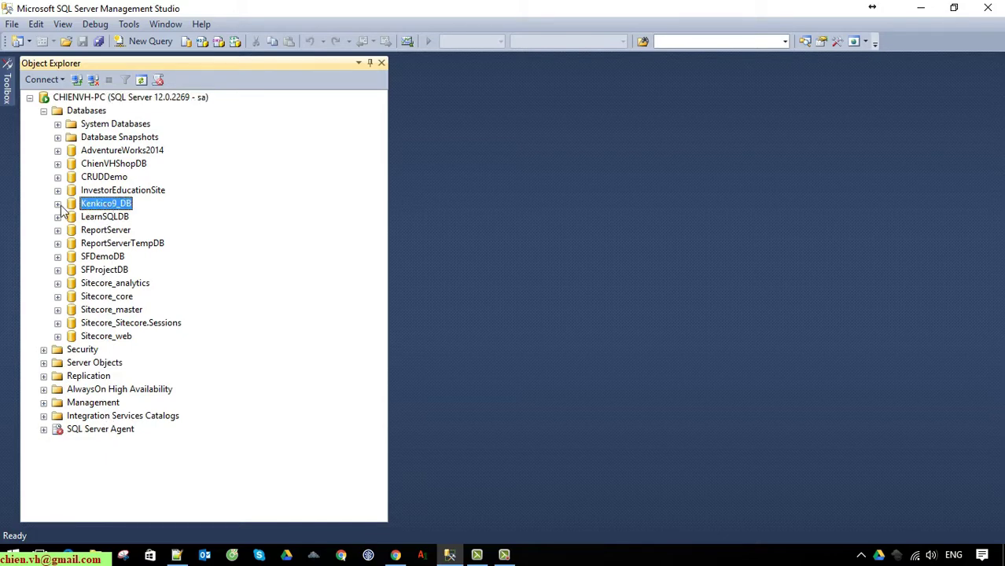
pyautogui.click(57, 204)
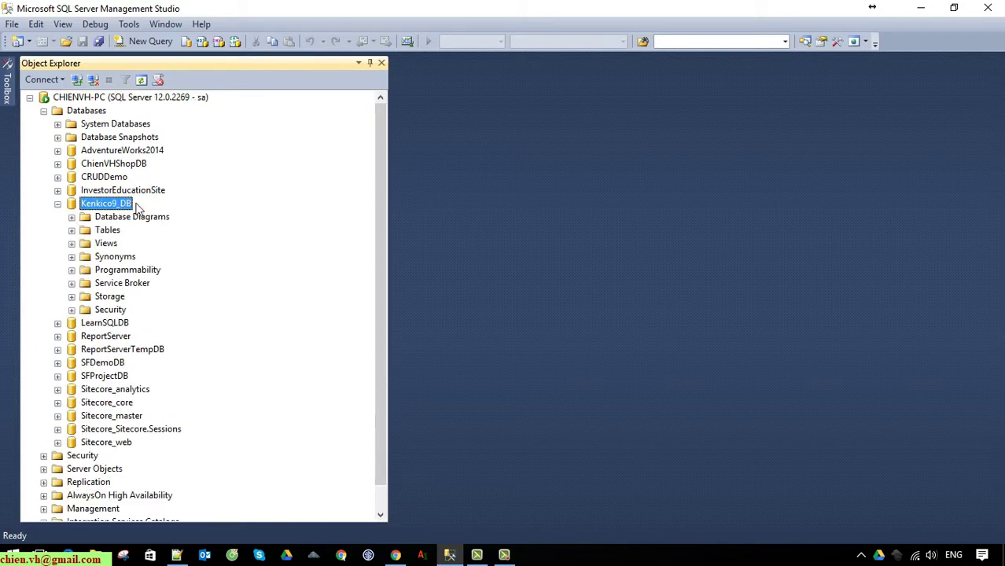
pyautogui.click(73, 230)
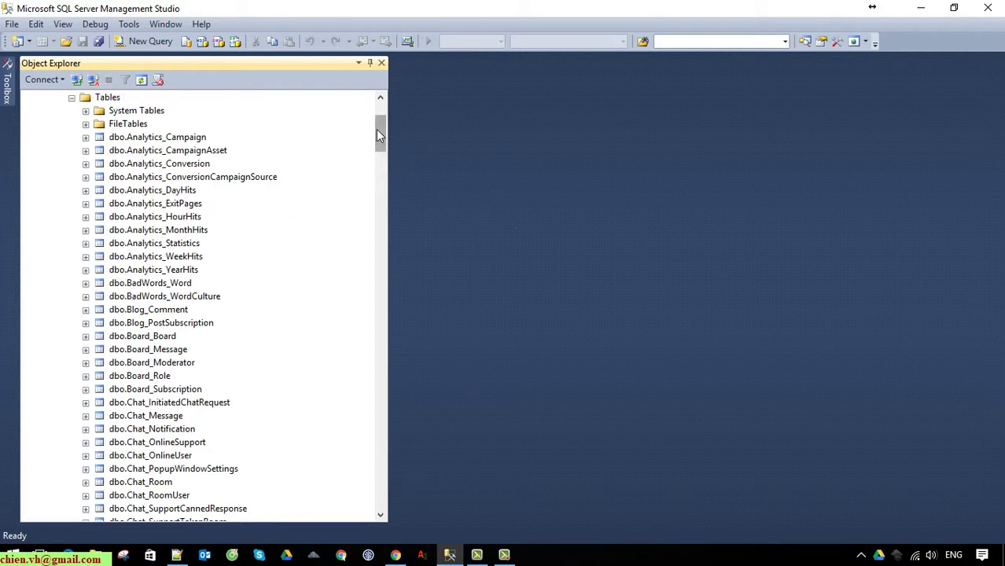
# Scroll through the dbo tables such as dbo.CMS_Document, then minimize Management Studio
pyautogui.moveTo(381, 127)
pyautogui.mouseDown()
pyautogui.moveTo(395, 496)
pyautogui.moveTo(386, 478)
pyautogui.moveTo(388, 236)
pyautogui.moveTo(365, 123)
pyautogui.mouseUp()
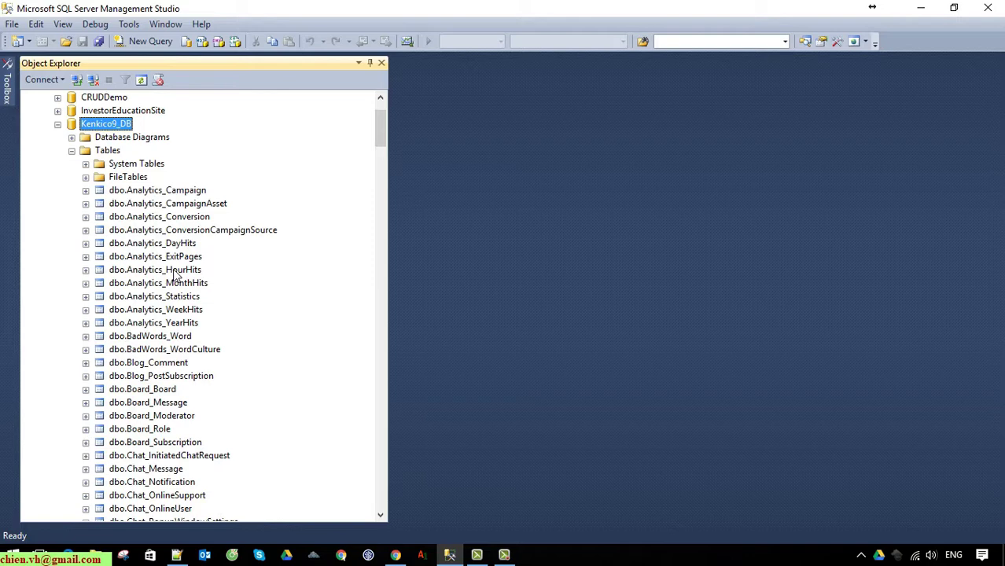
pyautogui.scroll(-13, 176, 272)
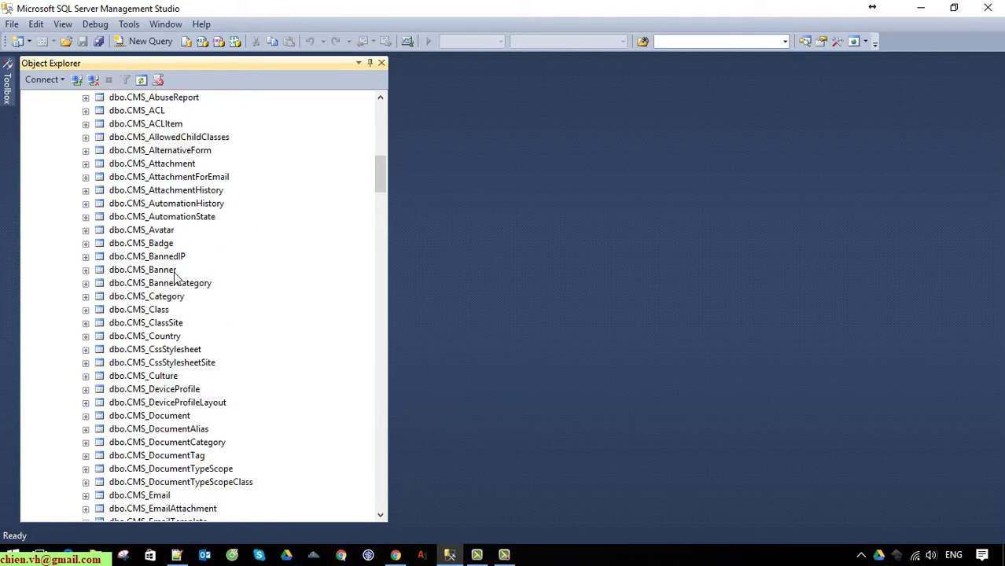
pyautogui.scroll(-15, 176, 275)
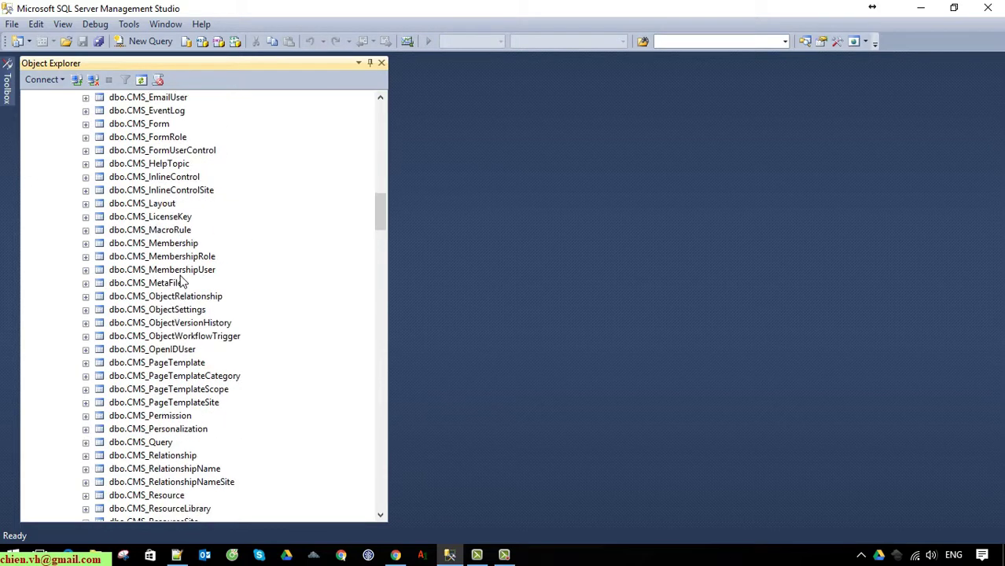
pyautogui.scroll(-4, 181, 280)
pyautogui.moveTo(385, 240); pyautogui.dragTo(381, 378)
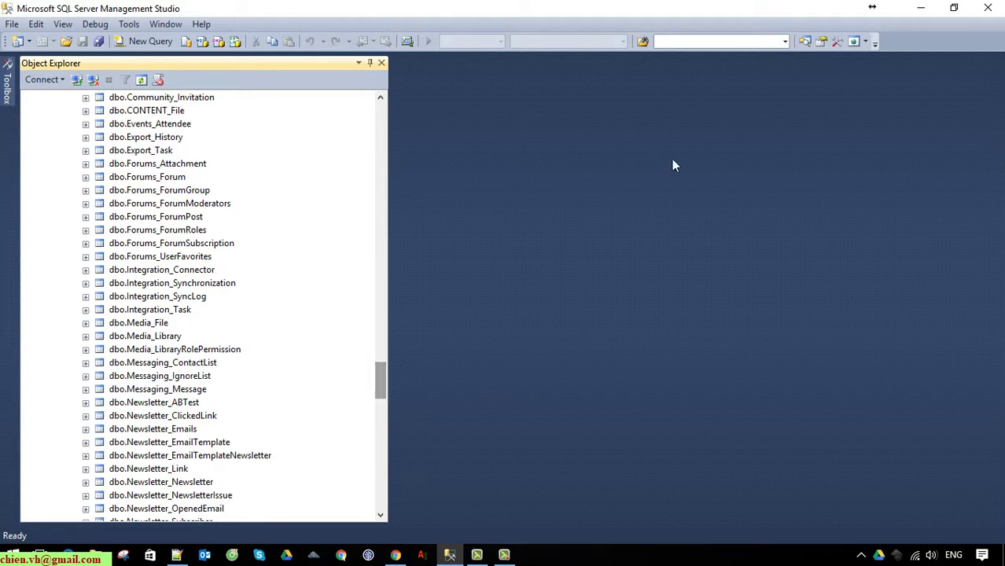
pyautogui.click(933, 6)
# Restore Chrome's MVC Blank Site dashboard and scroll its tiles, confirming 14 license days remaining
pyautogui.click(395, 555)
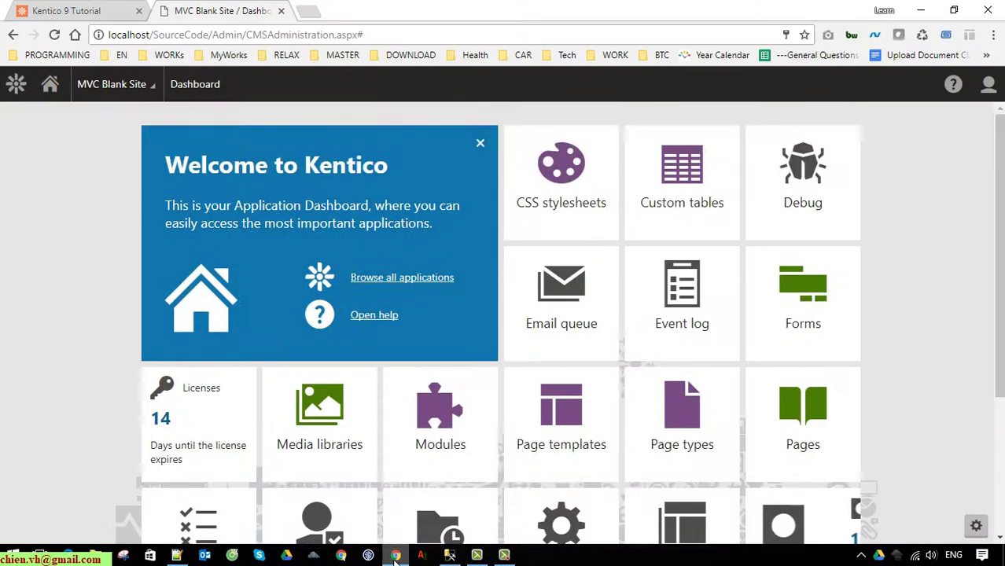
pyautogui.scroll(-1, 235, 369)
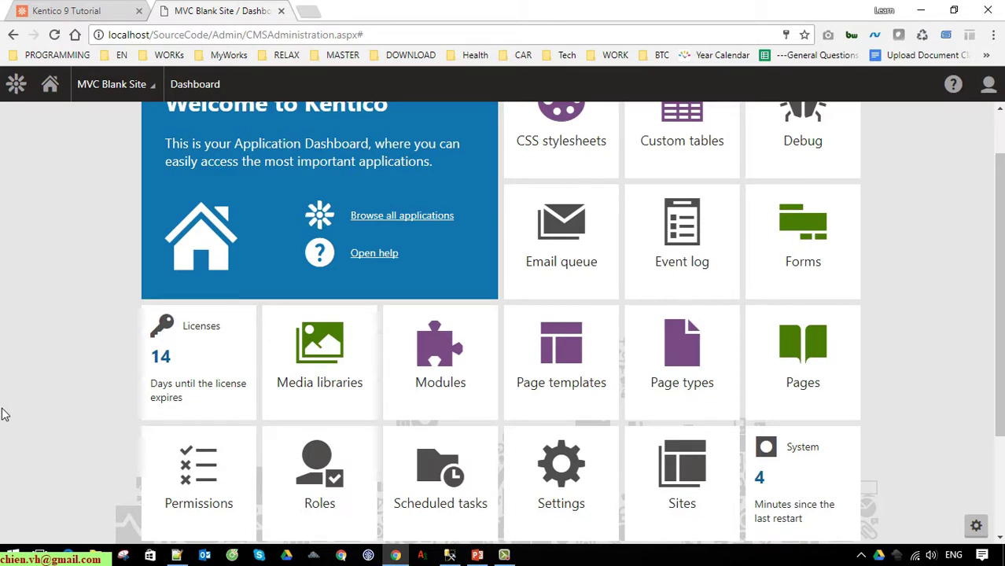
pyautogui.scroll(1, 224, 391)
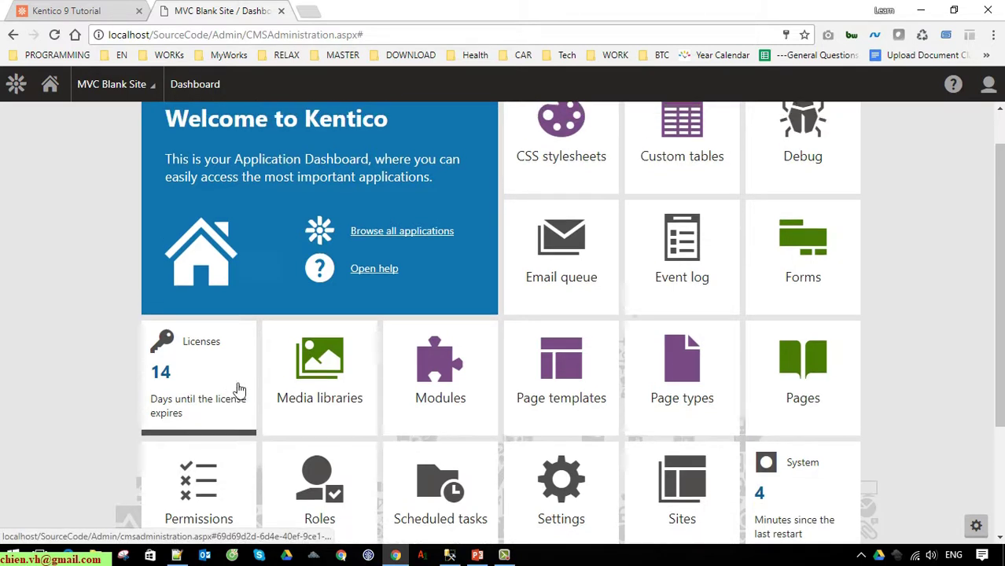